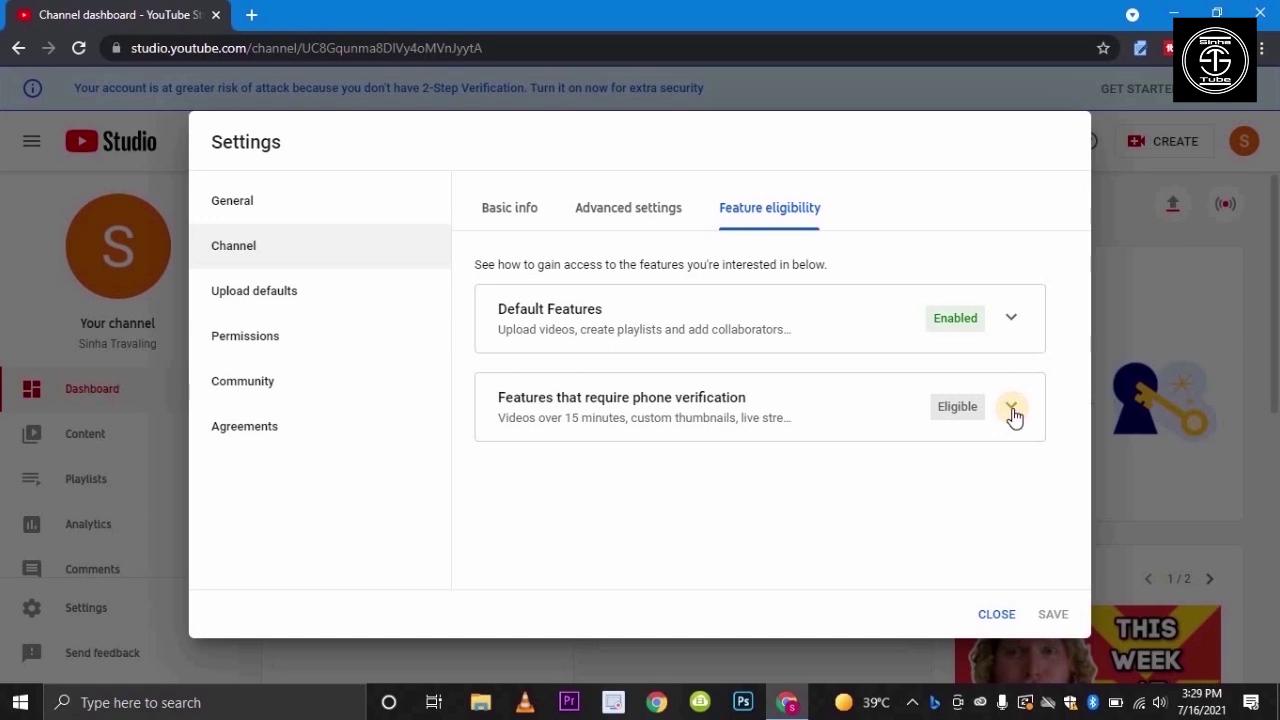
# Open the phone number verification from the features that require phone verification in the channel's feature eligibility settings.
pyautogui.click(1012, 410)
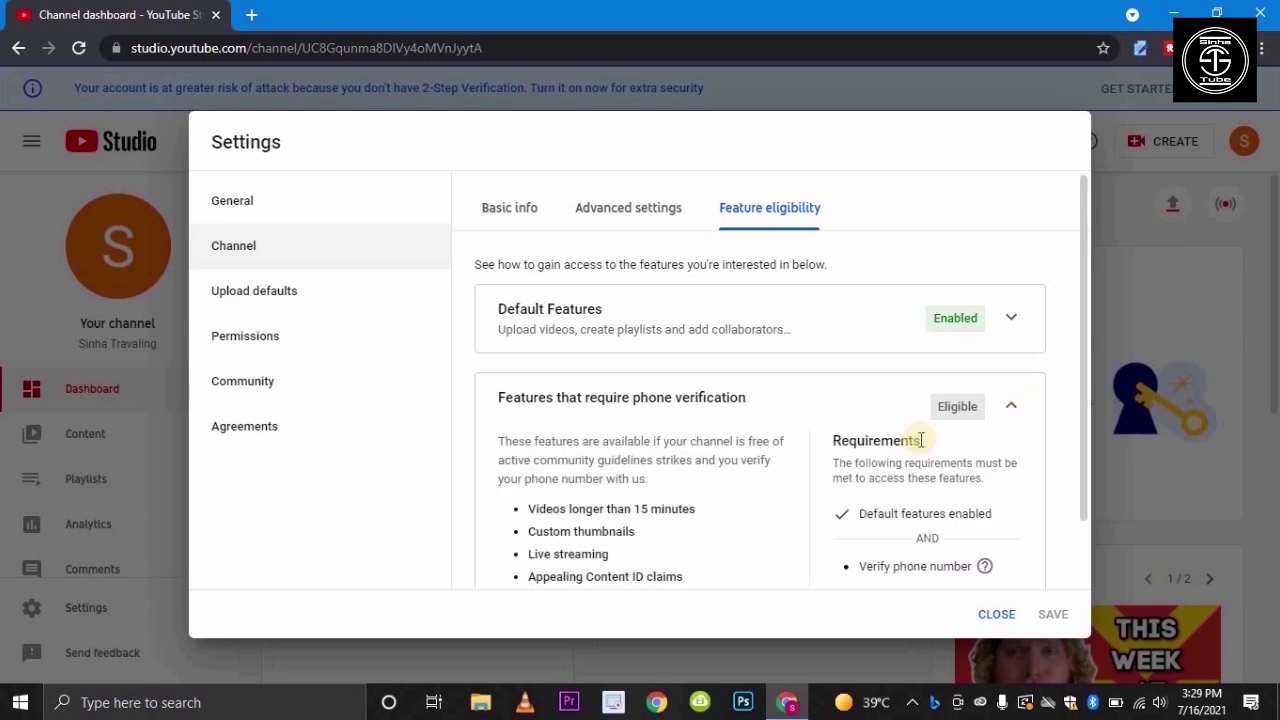
pyautogui.click(878, 538)
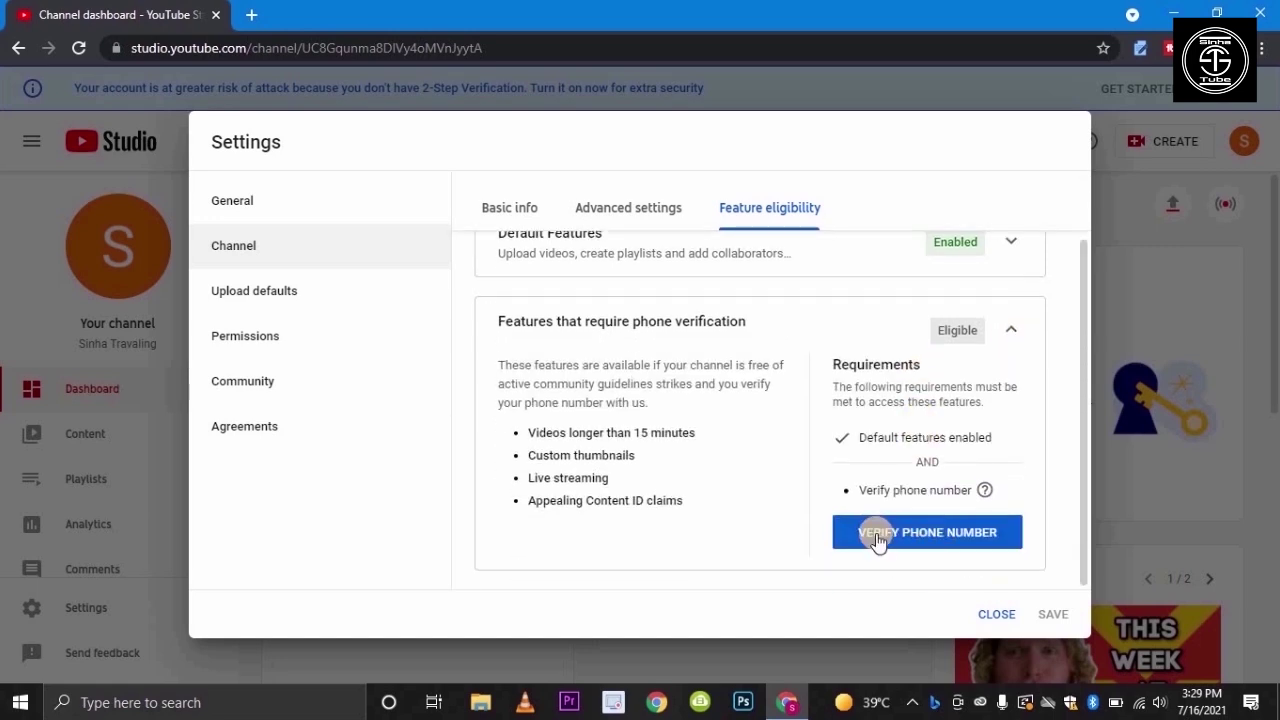
pyautogui.click(937, 538)
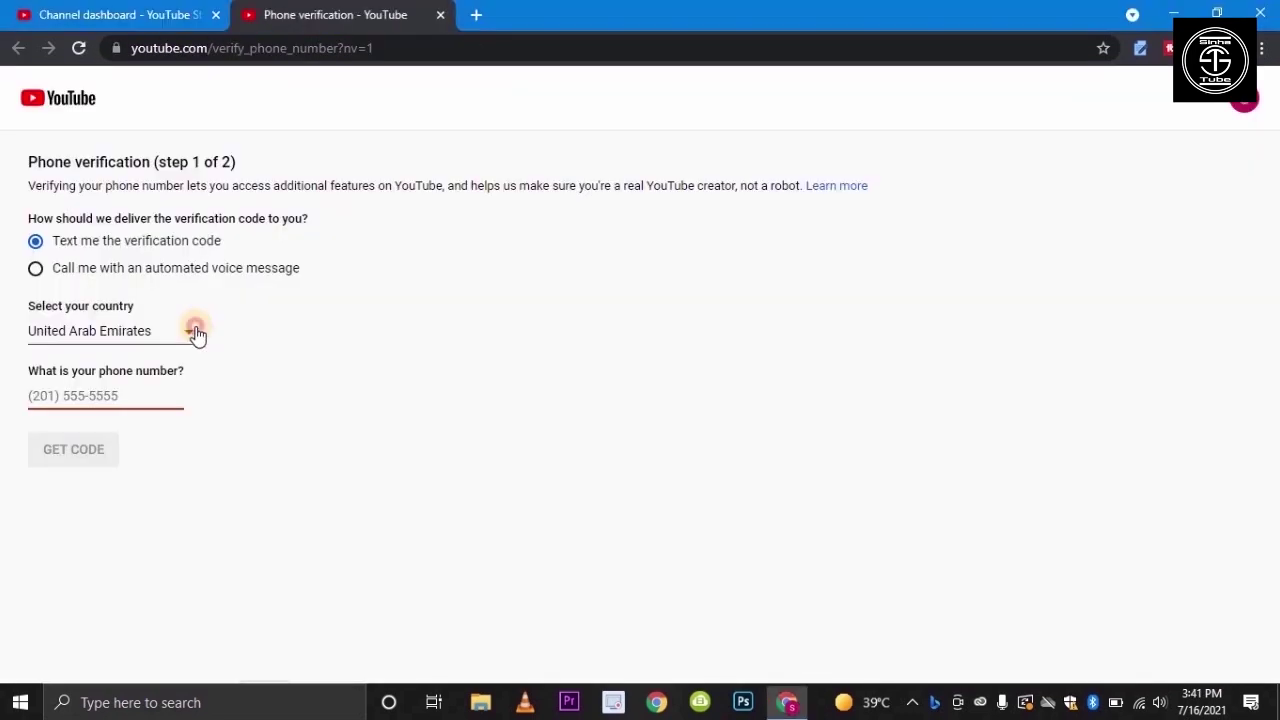
# Request a verification code by text message for the United Arab Emirates phone number and submit the 6-digit verification code.
pyautogui.click(194, 333)
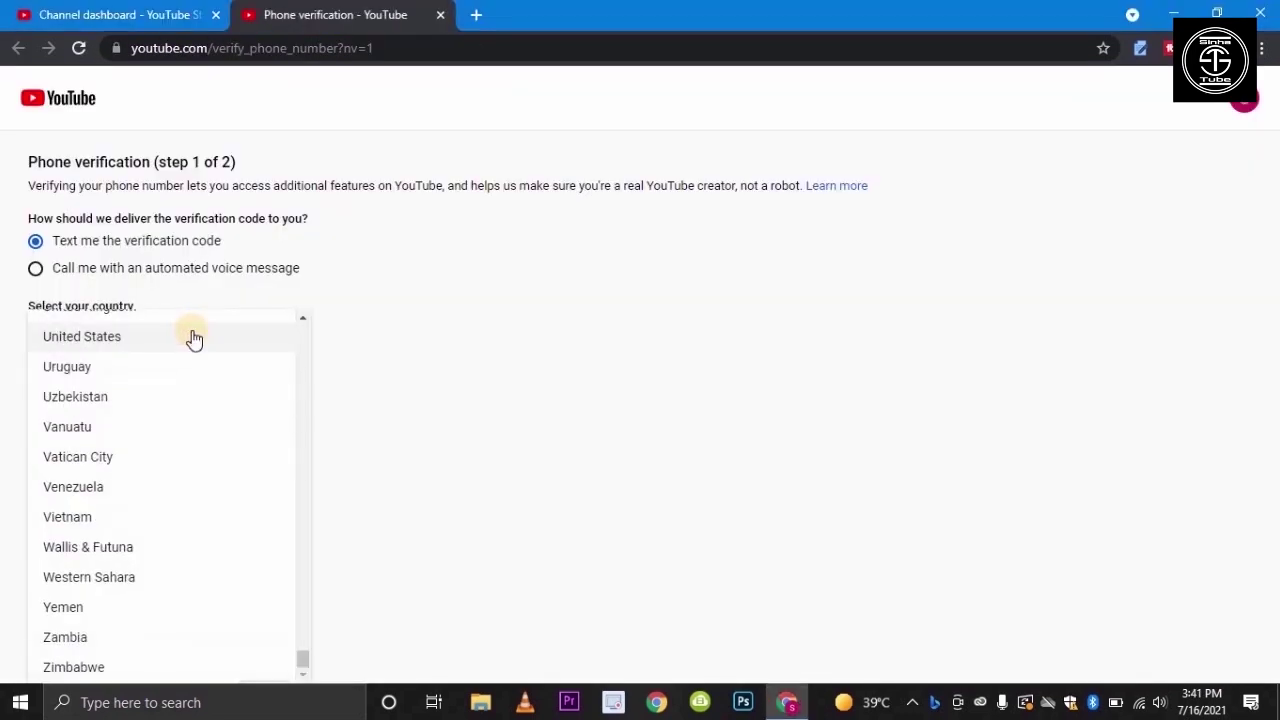
pyautogui.click(361, 395)
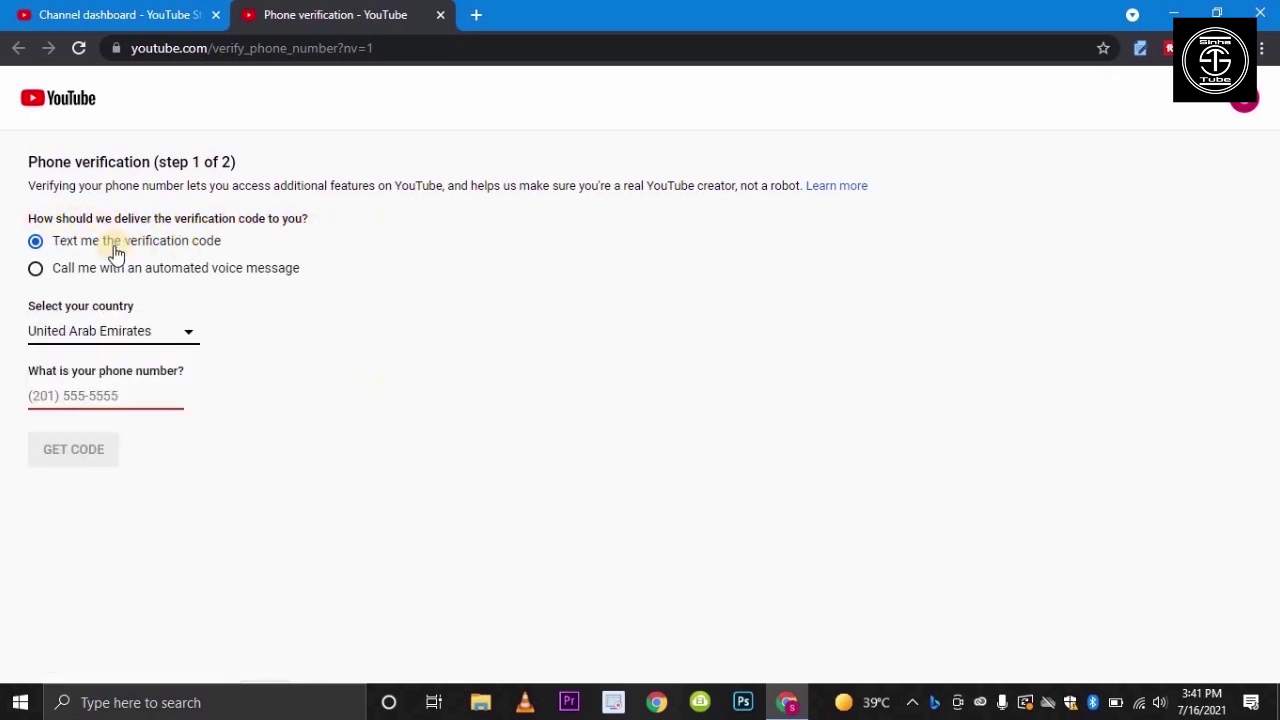
pyautogui.click(35, 243)
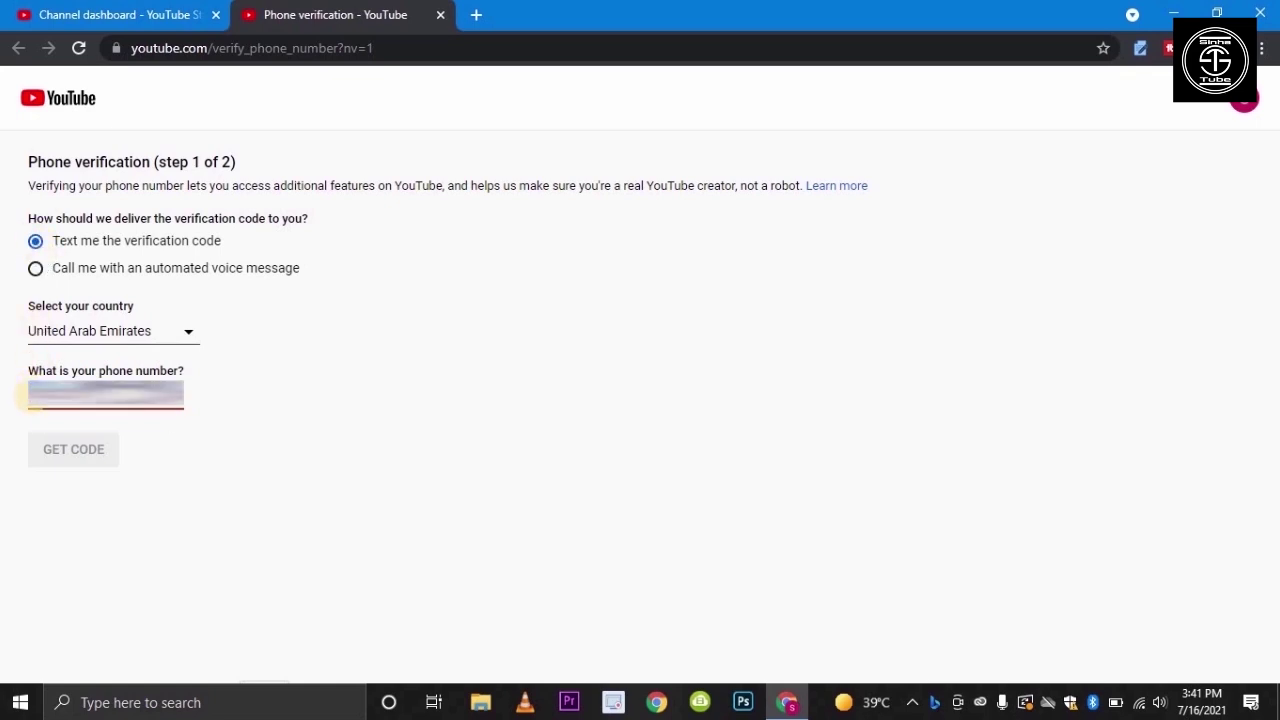
pyautogui.write('0')
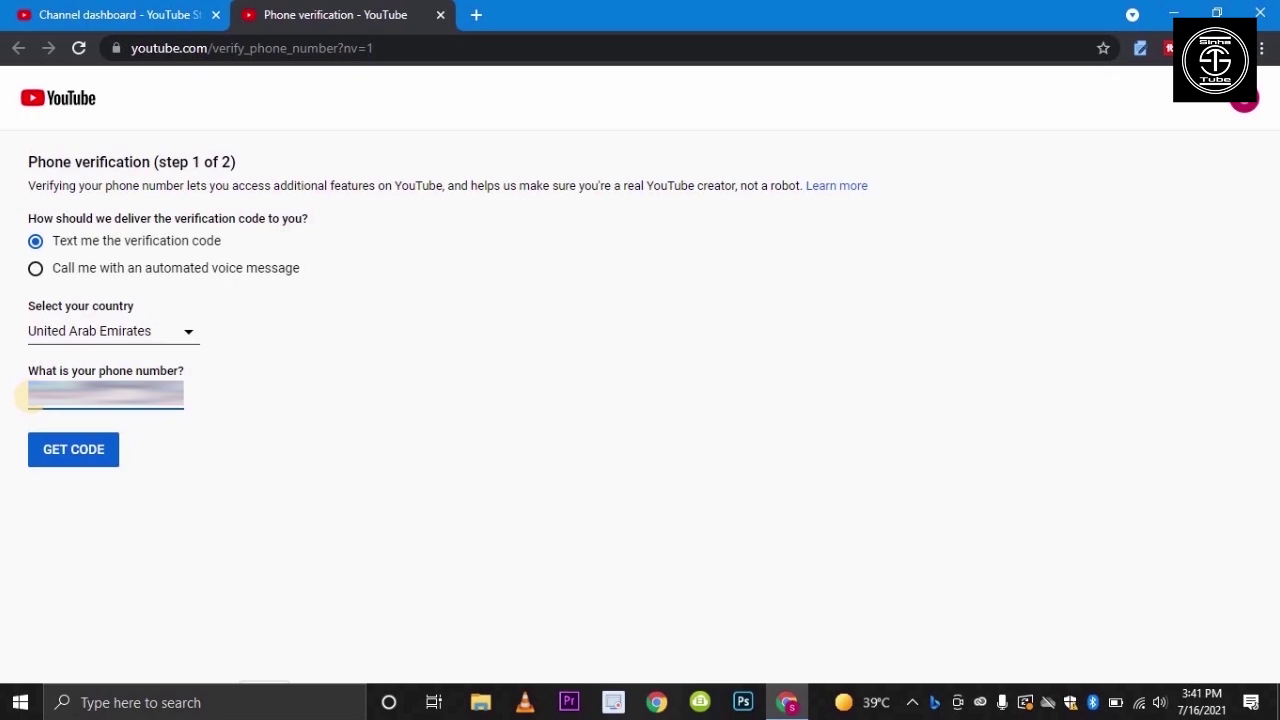
pyautogui.click(78, 452)
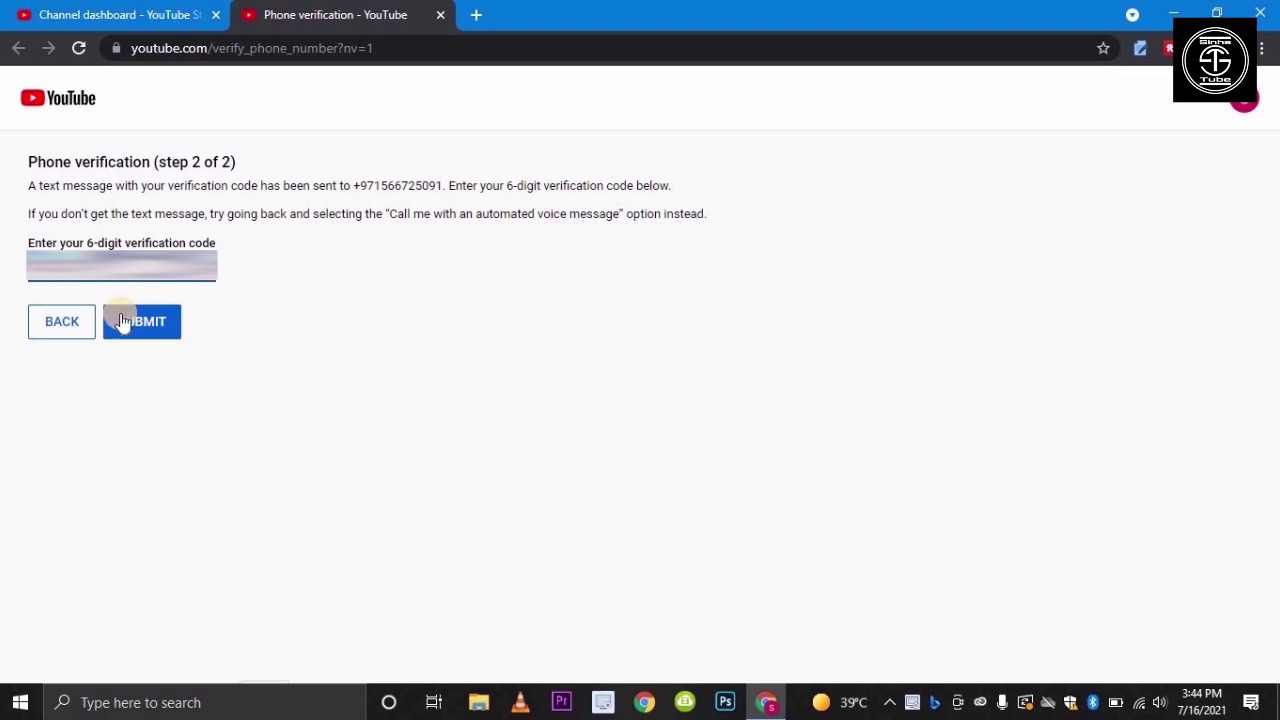
pyautogui.click(153, 332)
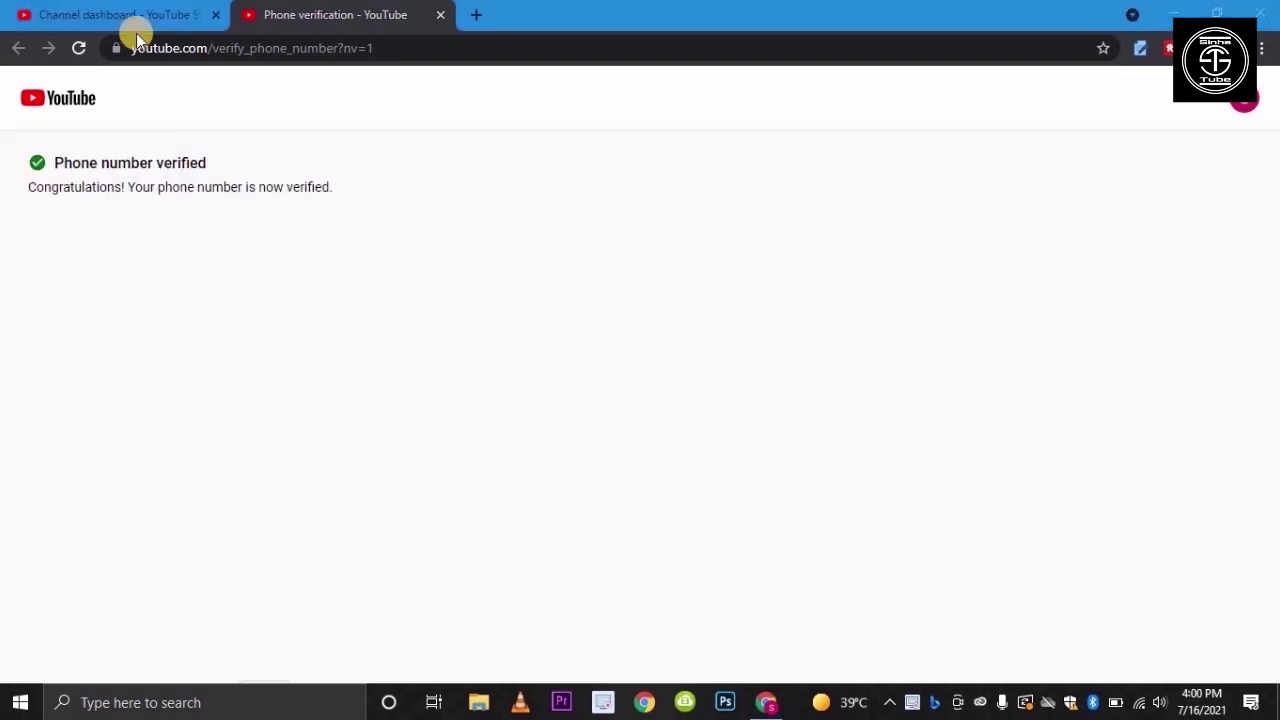
# Return to the channel settings, review the features that require phone verification, and close the settings.
pyautogui.click(189, 16)
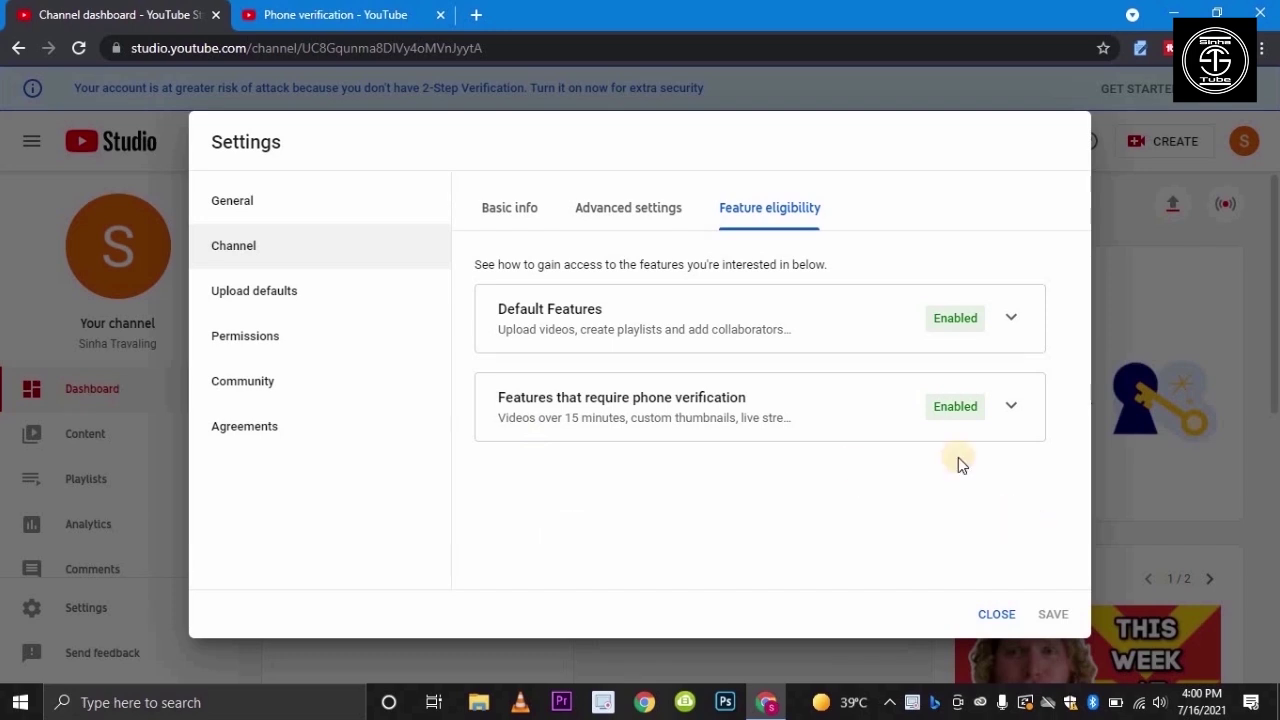
pyautogui.click(1011, 406)
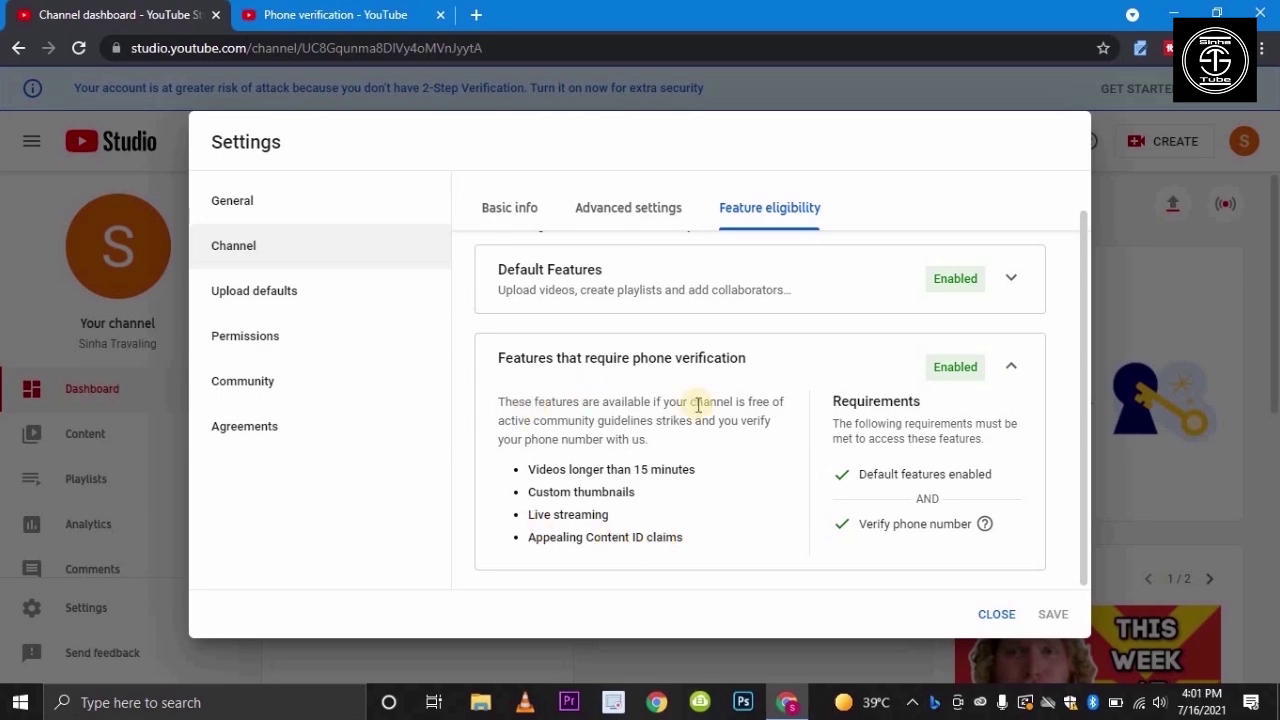
pyautogui.click(1001, 380)
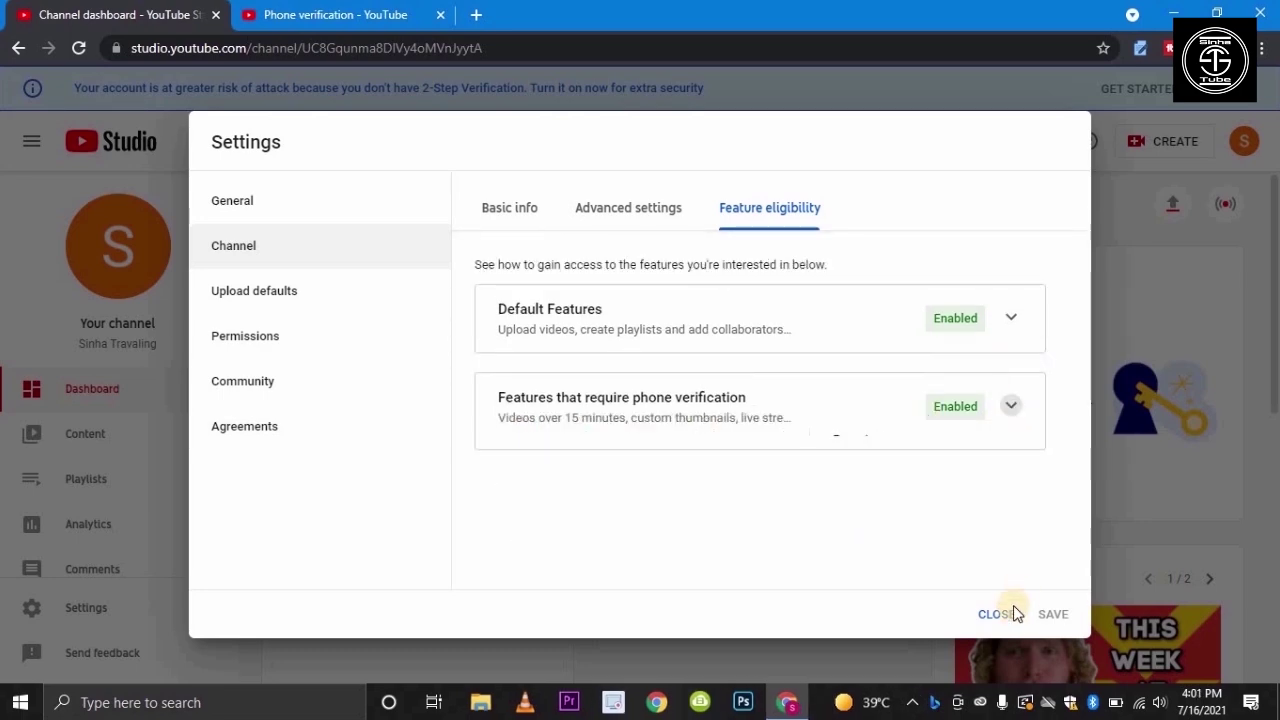
pyautogui.press('Escape')
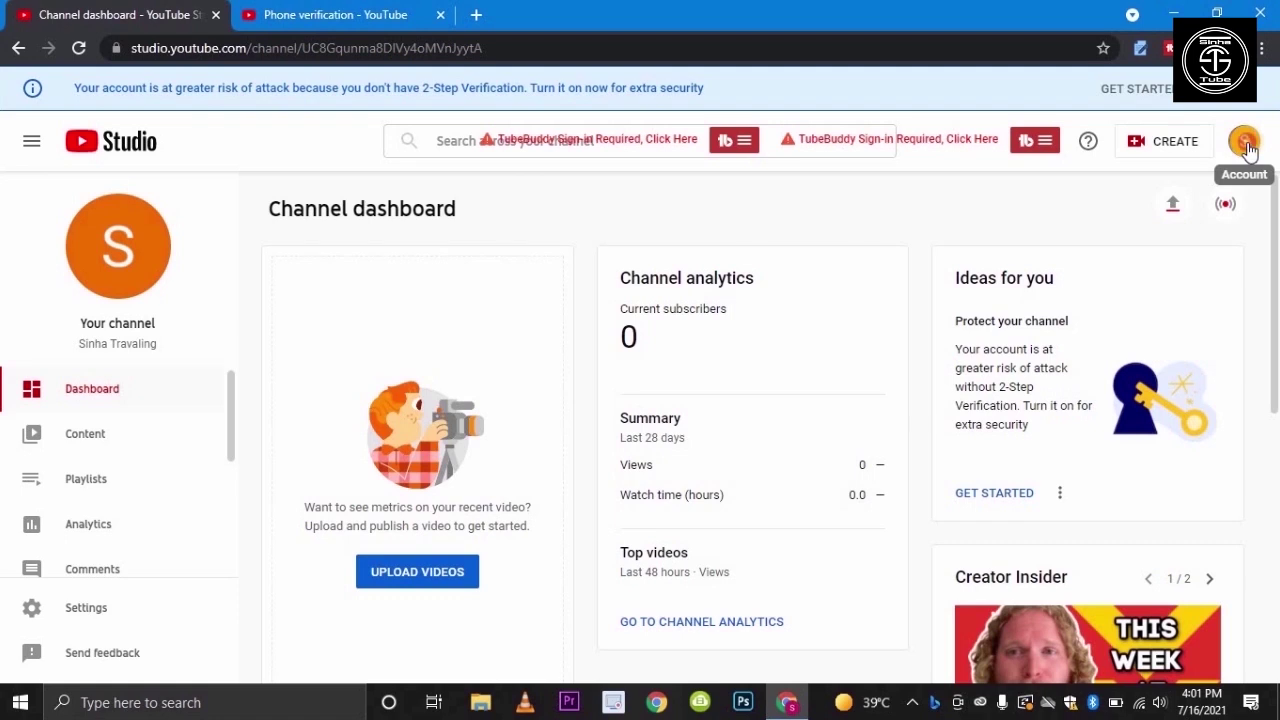
# Go to your own channel page and open the Branding section of its channel customization.
pyautogui.click(1245, 143)
pyautogui.click(1122, 258)
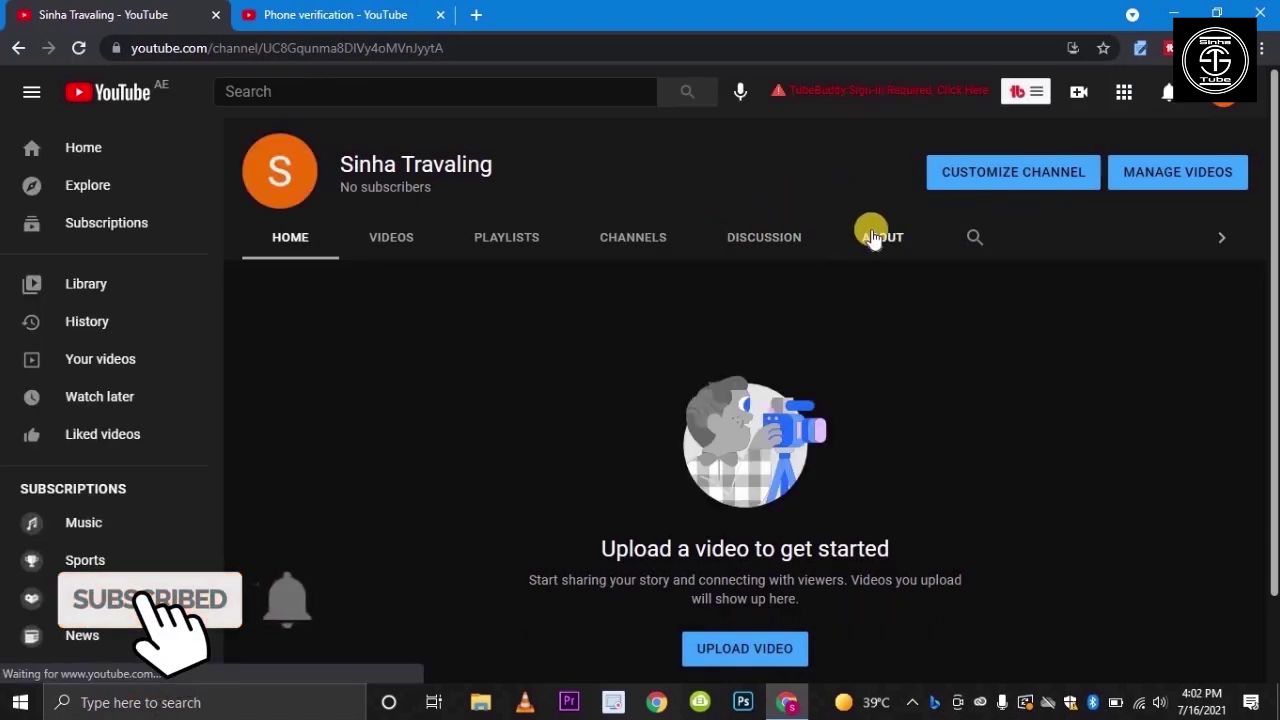
pyautogui.click(995, 174)
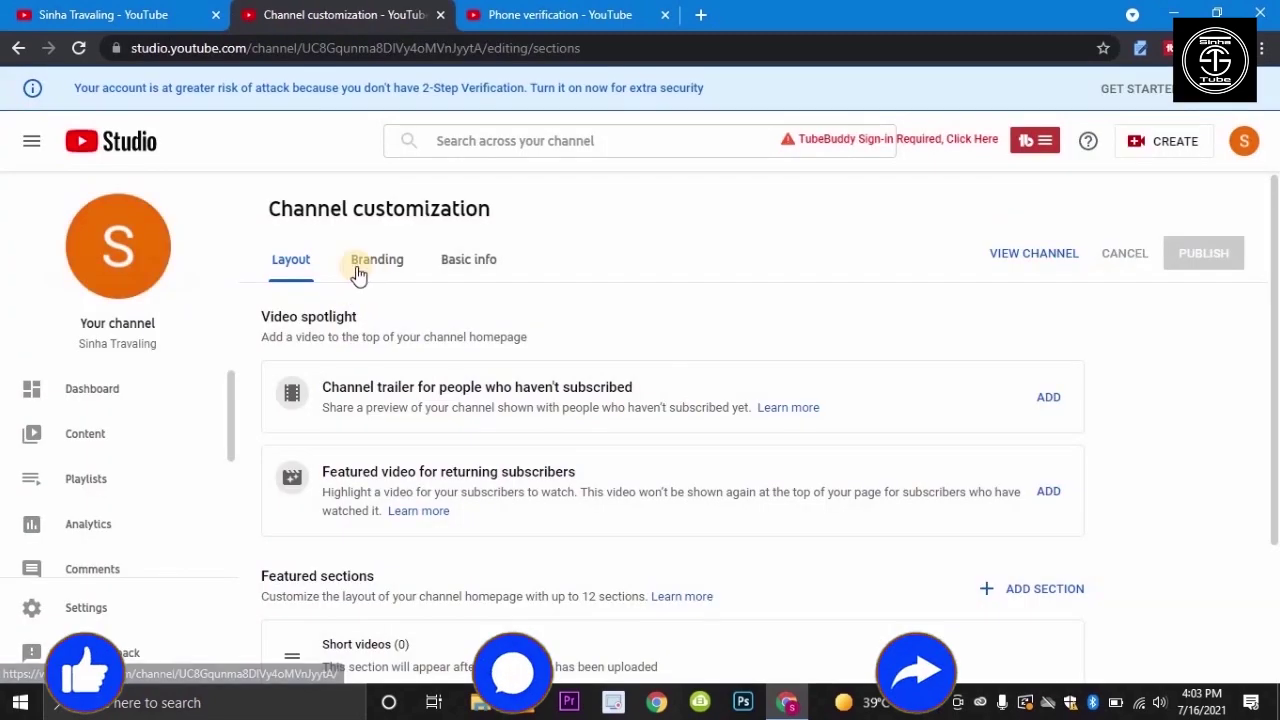
pyautogui.click(375, 262)
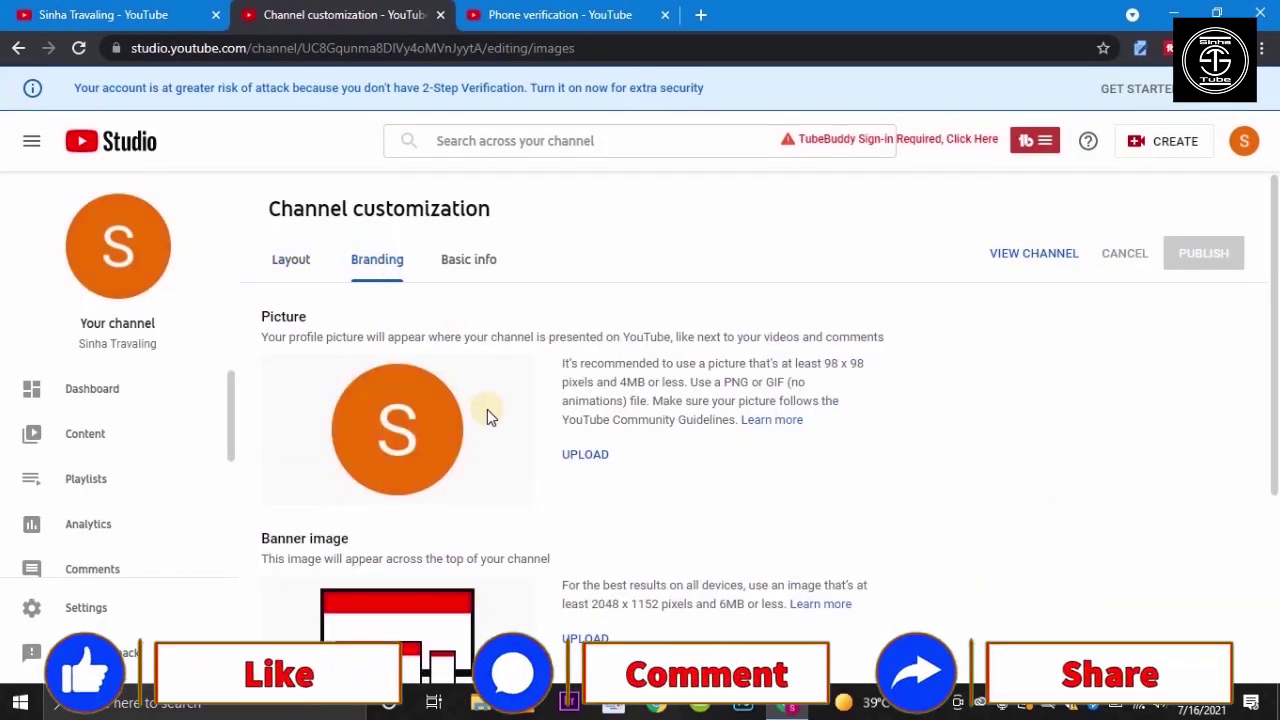
# Upload 02 PROFILE PHOTO as the channel picture, cropped closely around the circular Relax Music logo.
pyautogui.click(570, 458)
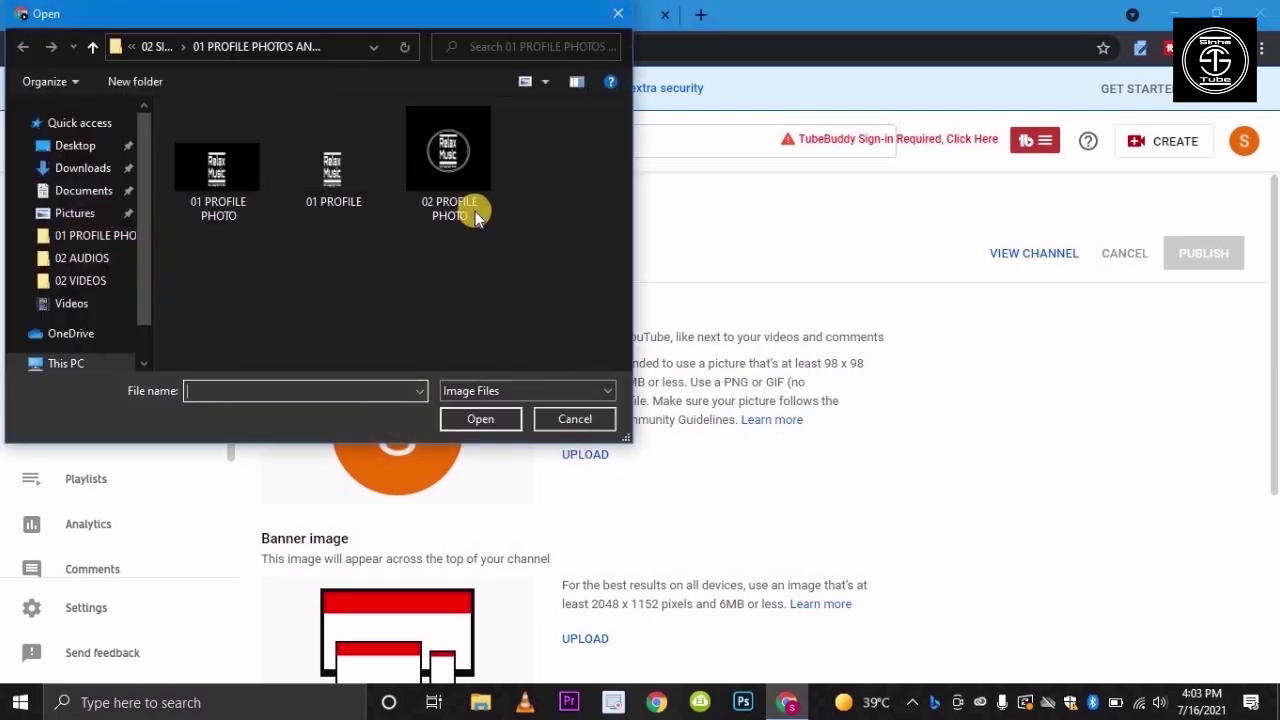
pyautogui.click(449, 162)
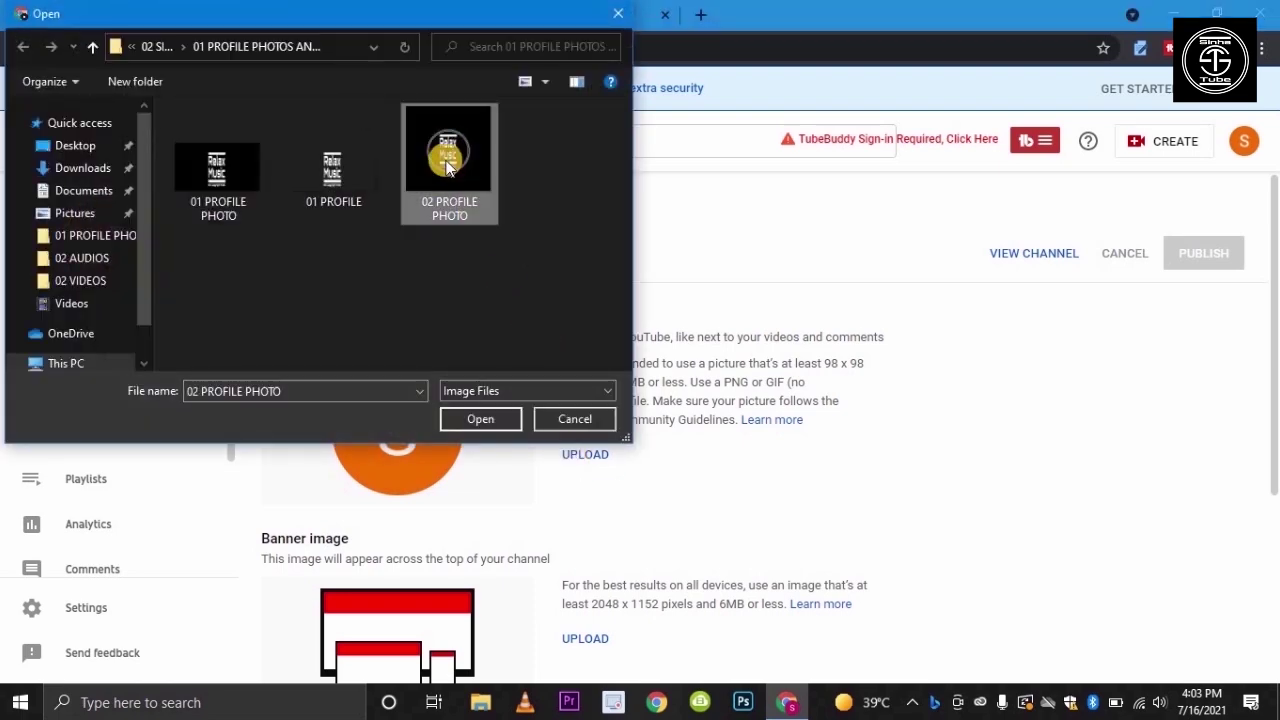
pyautogui.doubleClick(448, 165)
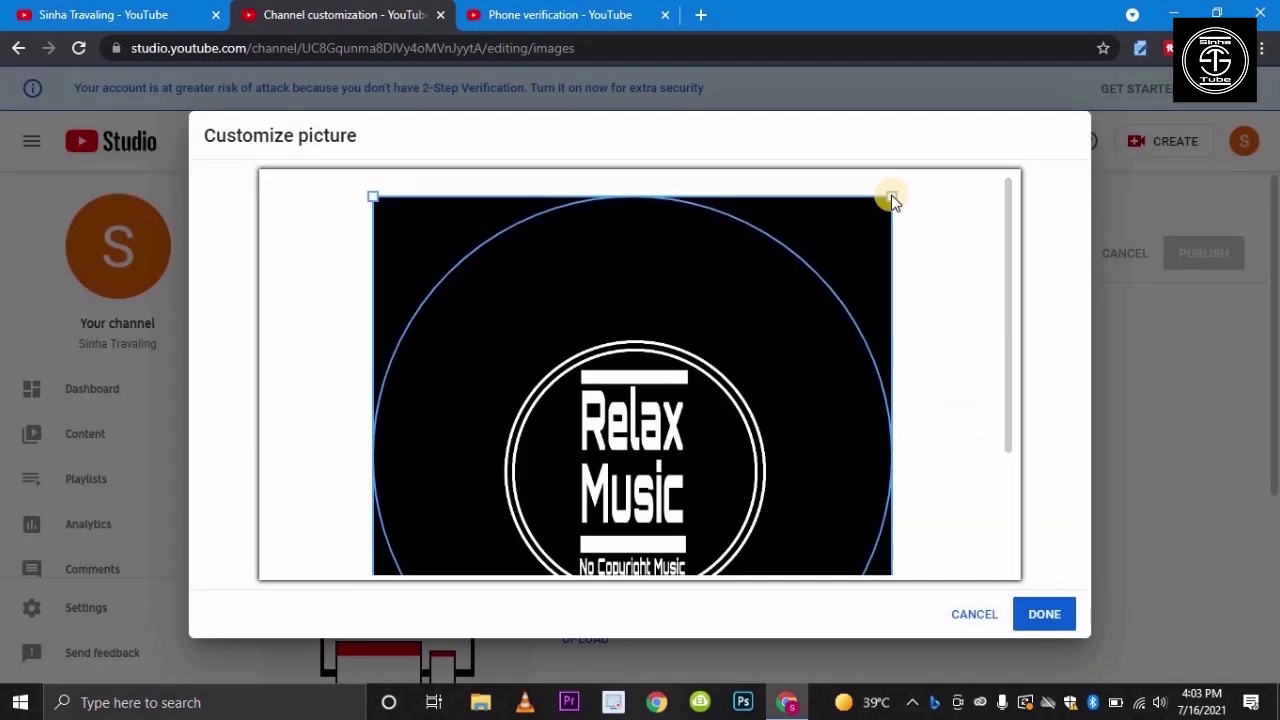
pyautogui.moveTo(891, 196); pyautogui.dragTo(684, 422)
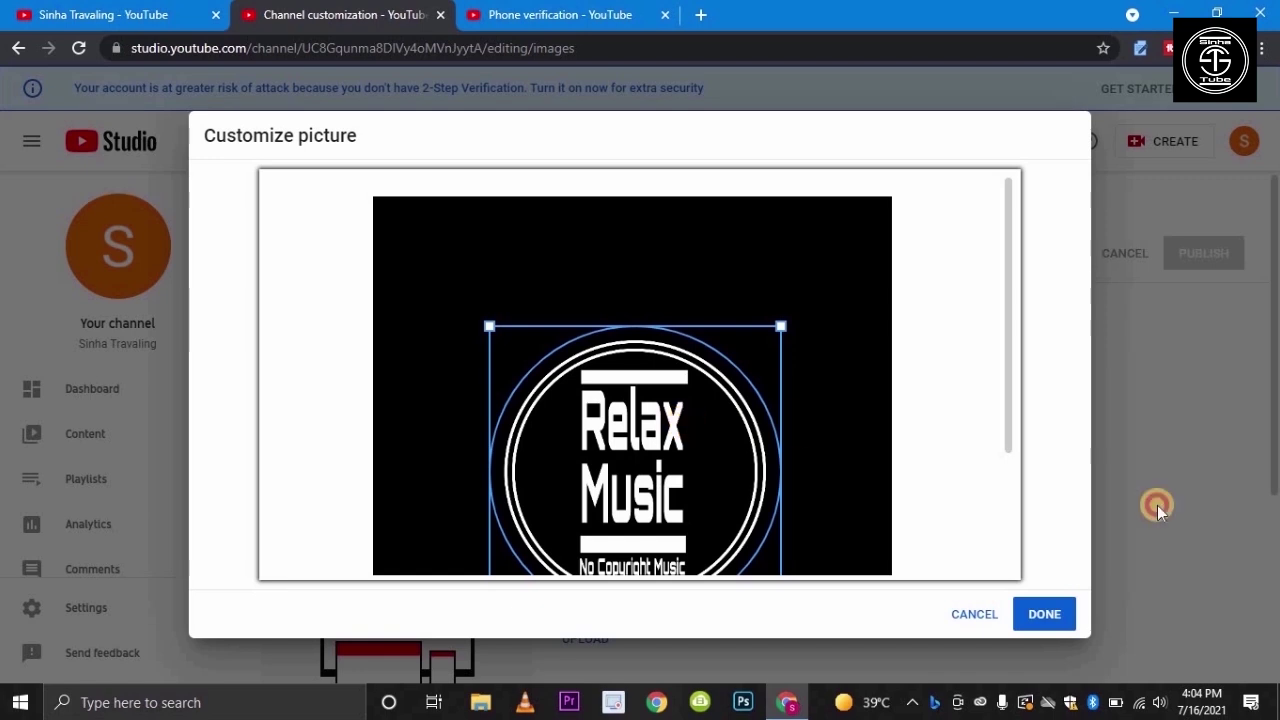
pyautogui.click(1046, 622)
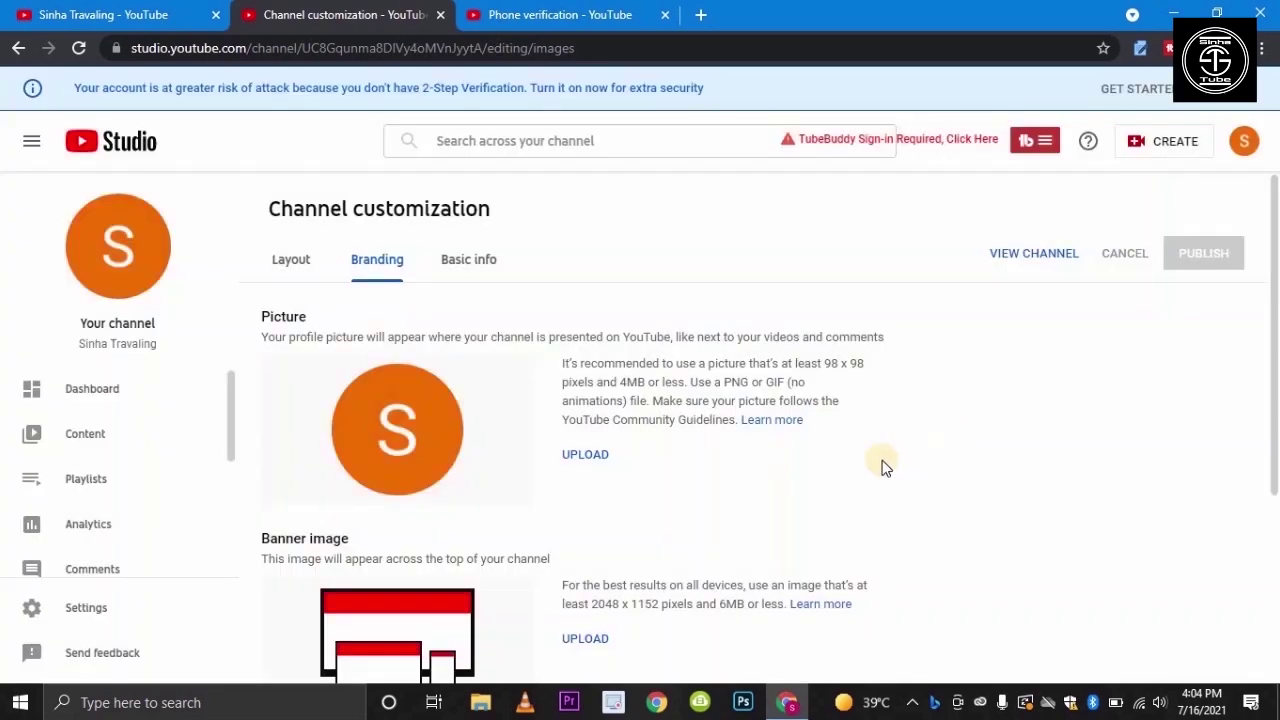
# Upload 01 COVER HIGH QUALITY PHOTO as the channel's banner image, keeping the default crop.
pyautogui.scroll(-1, 797, 485)
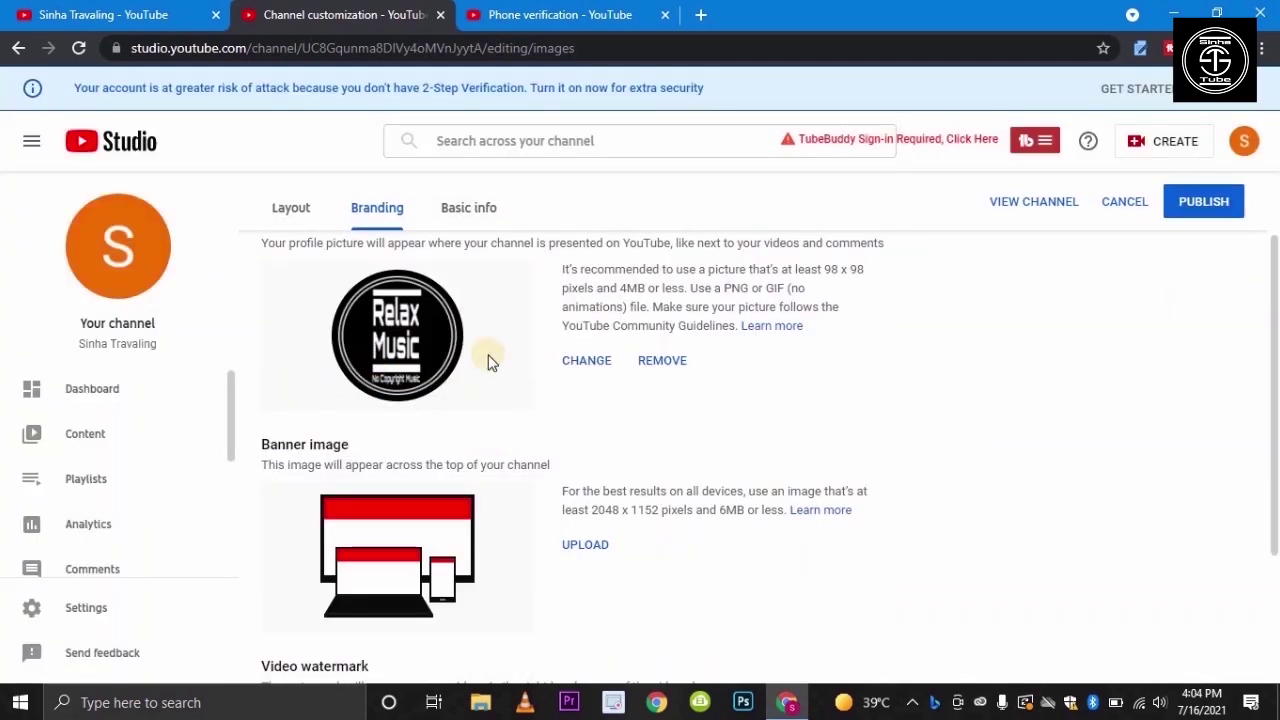
pyautogui.scroll(-2, 405, 370)
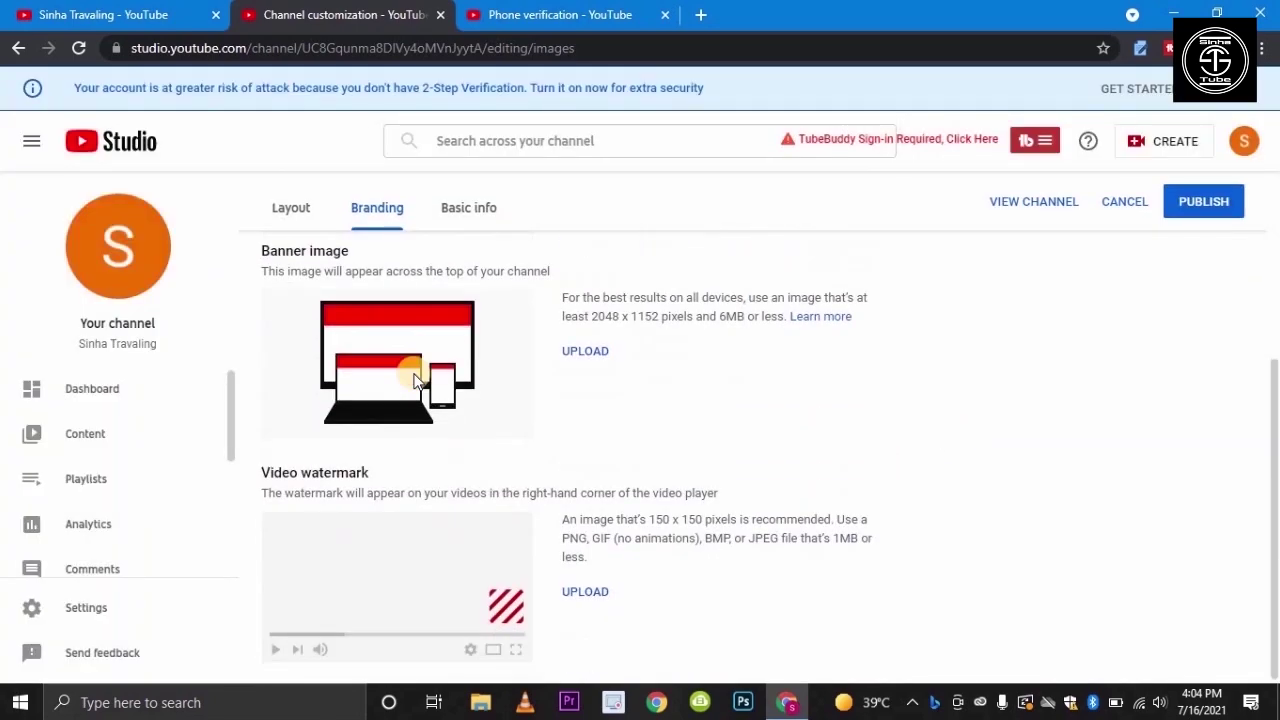
pyautogui.click(570, 352)
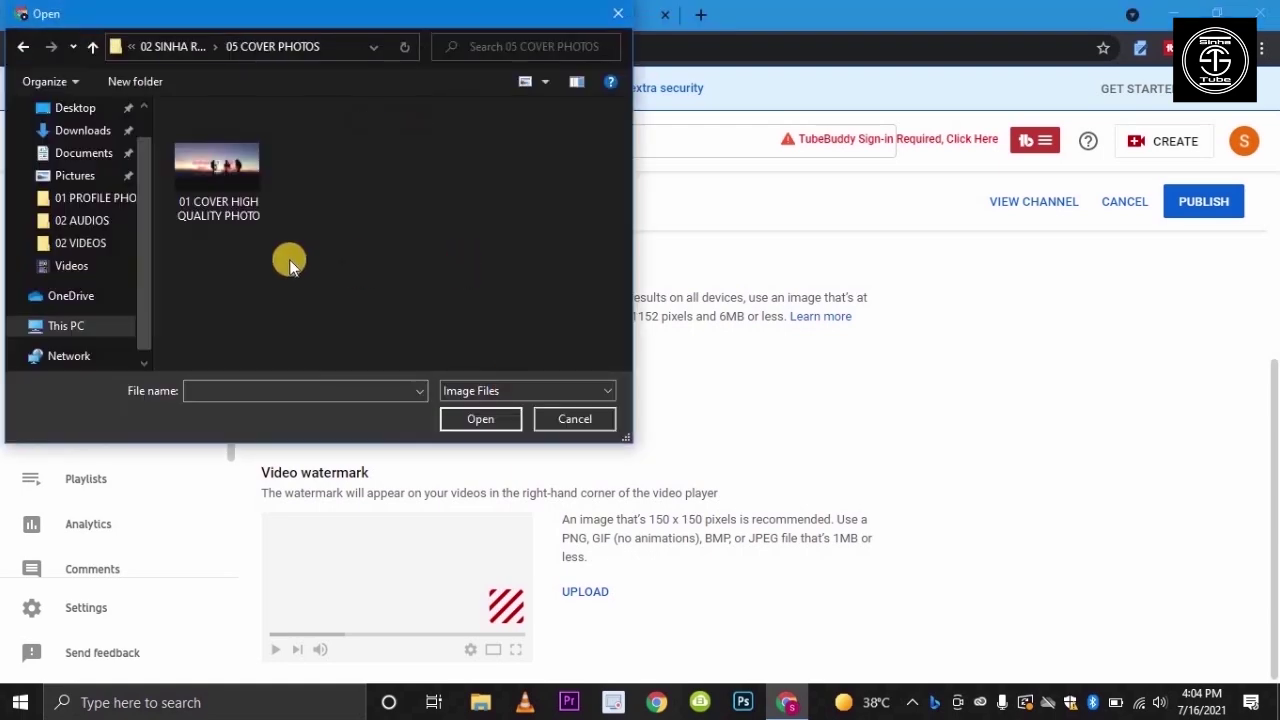
pyautogui.doubleClick(218, 164)
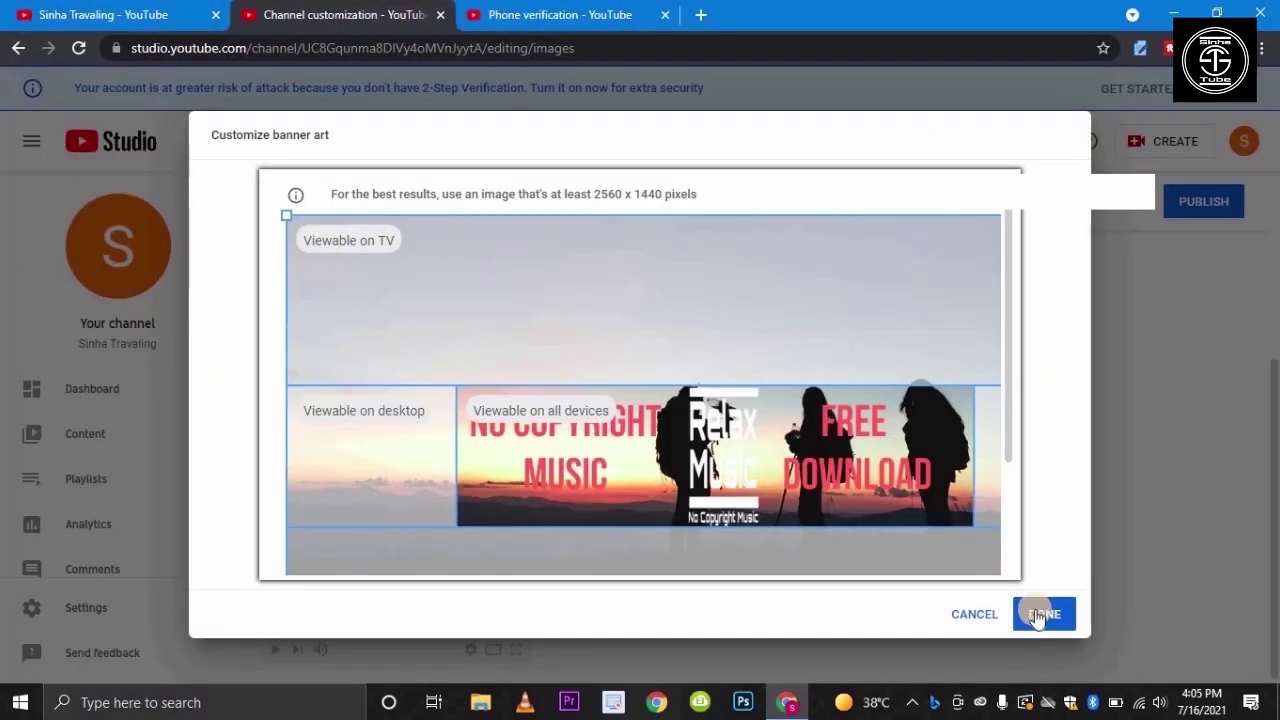
pyautogui.click(1040, 614)
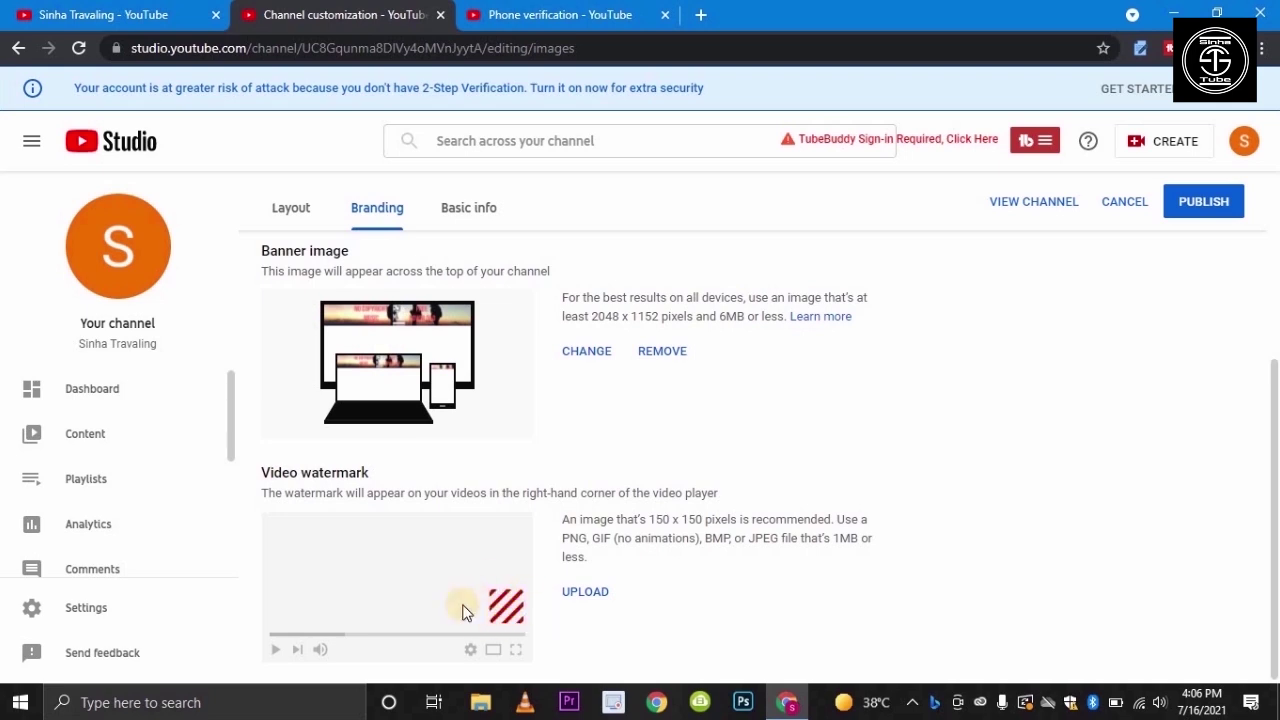
# Upload 08 SUBSCRIBE BUTTON as the video watermark and set its display time to Entire video.
pyautogui.click(578, 596)
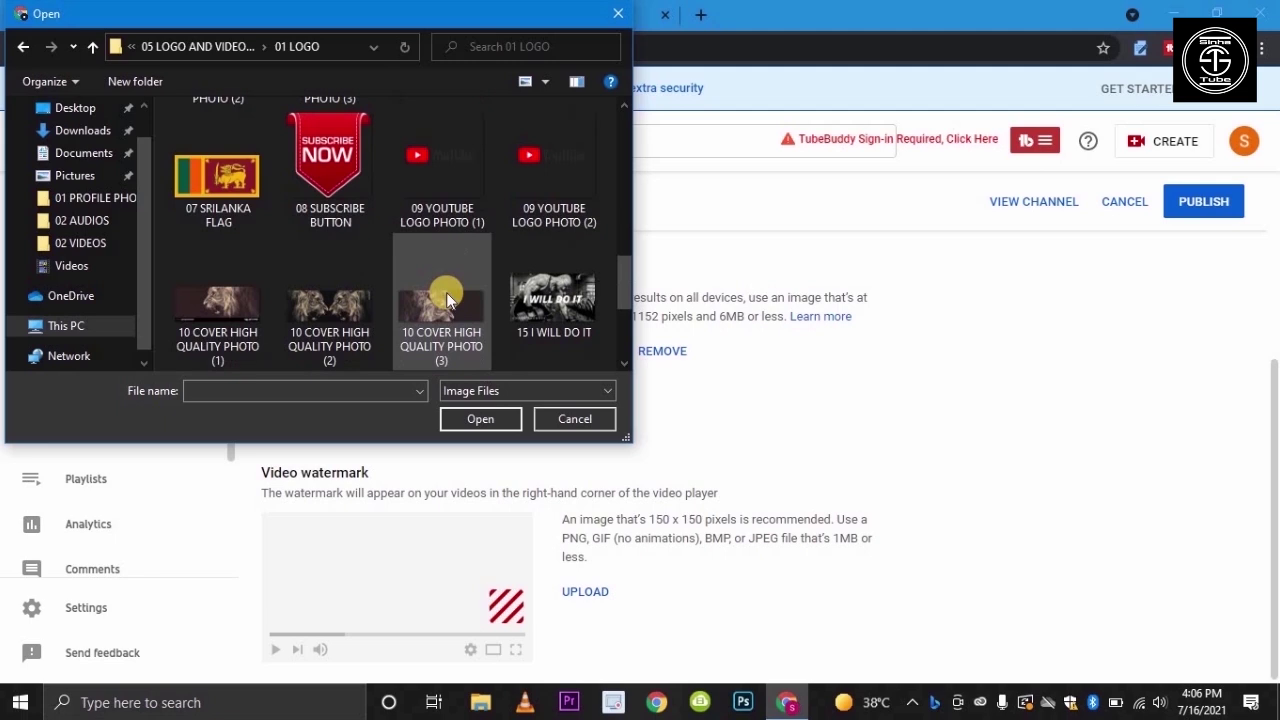
pyautogui.click(333, 200)
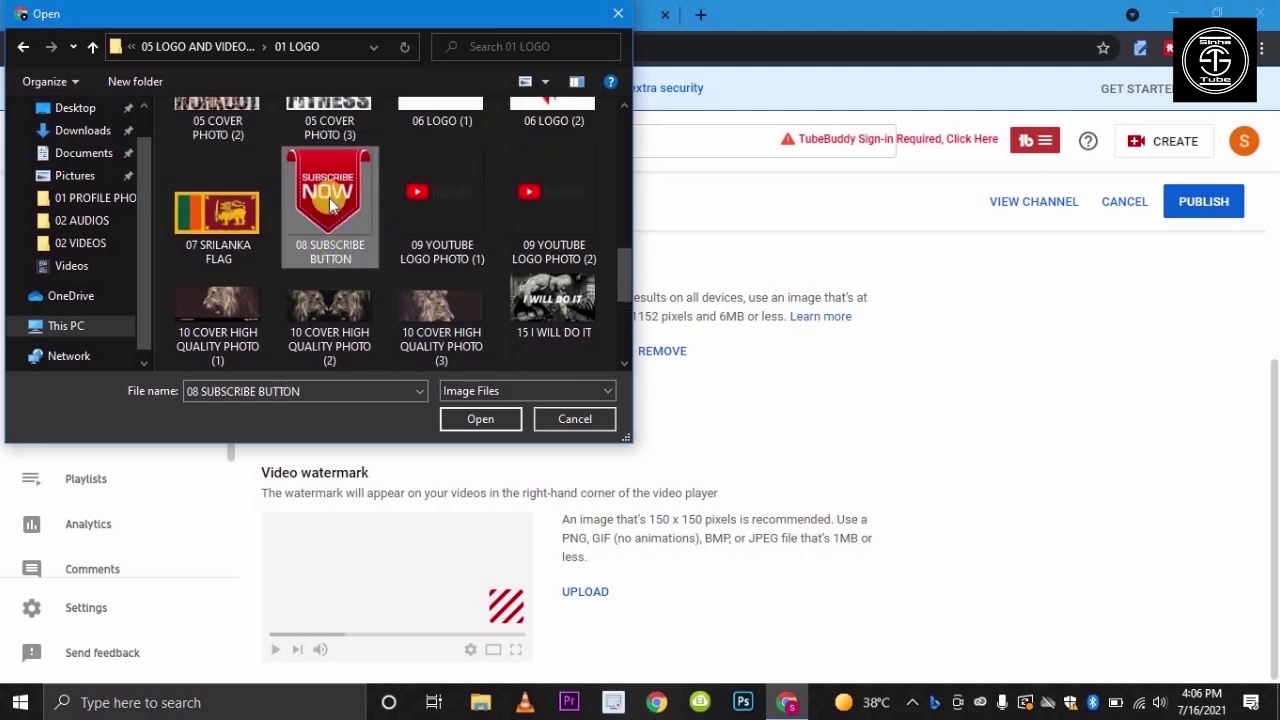
pyautogui.click(475, 421)
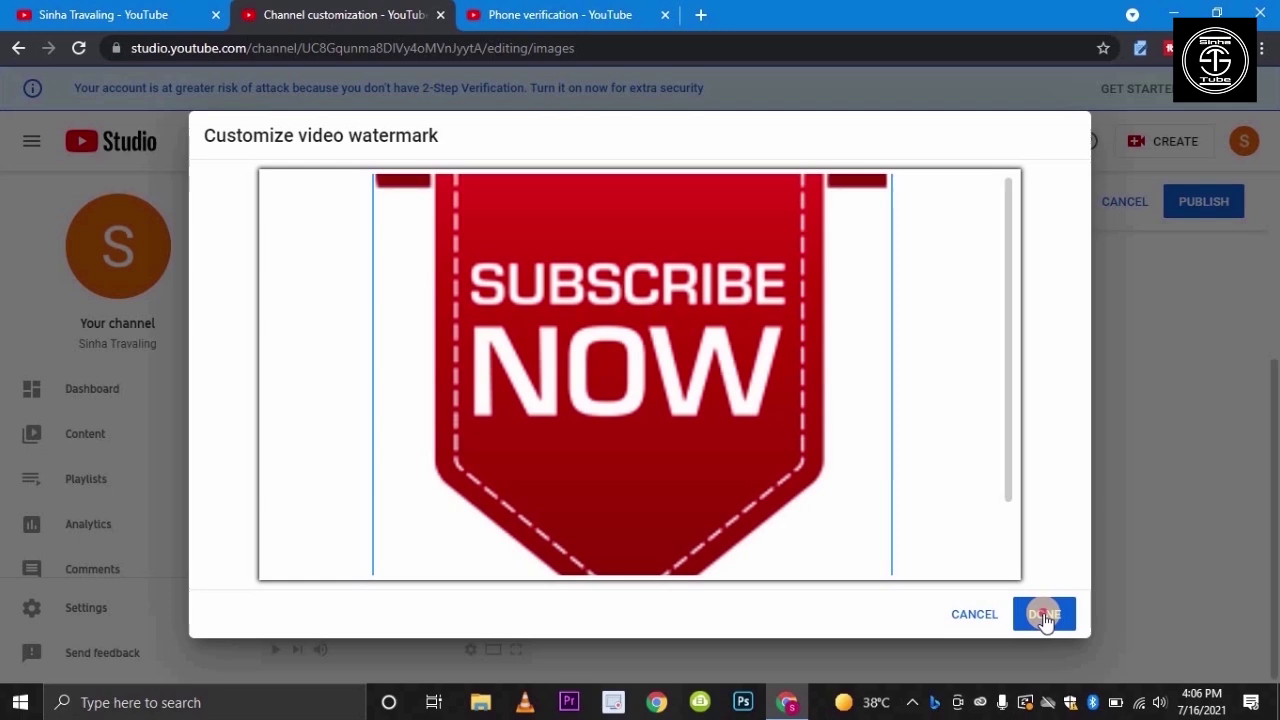
pyautogui.click(1044, 615)
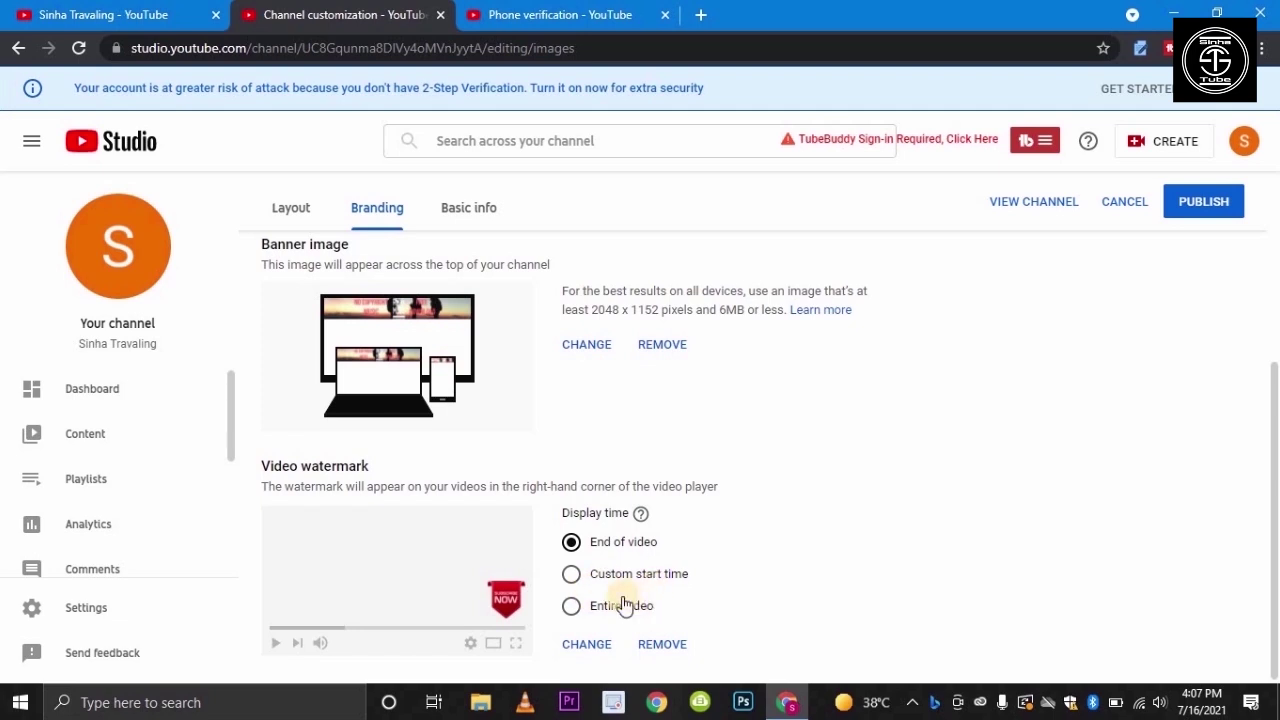
pyautogui.click(572, 607)
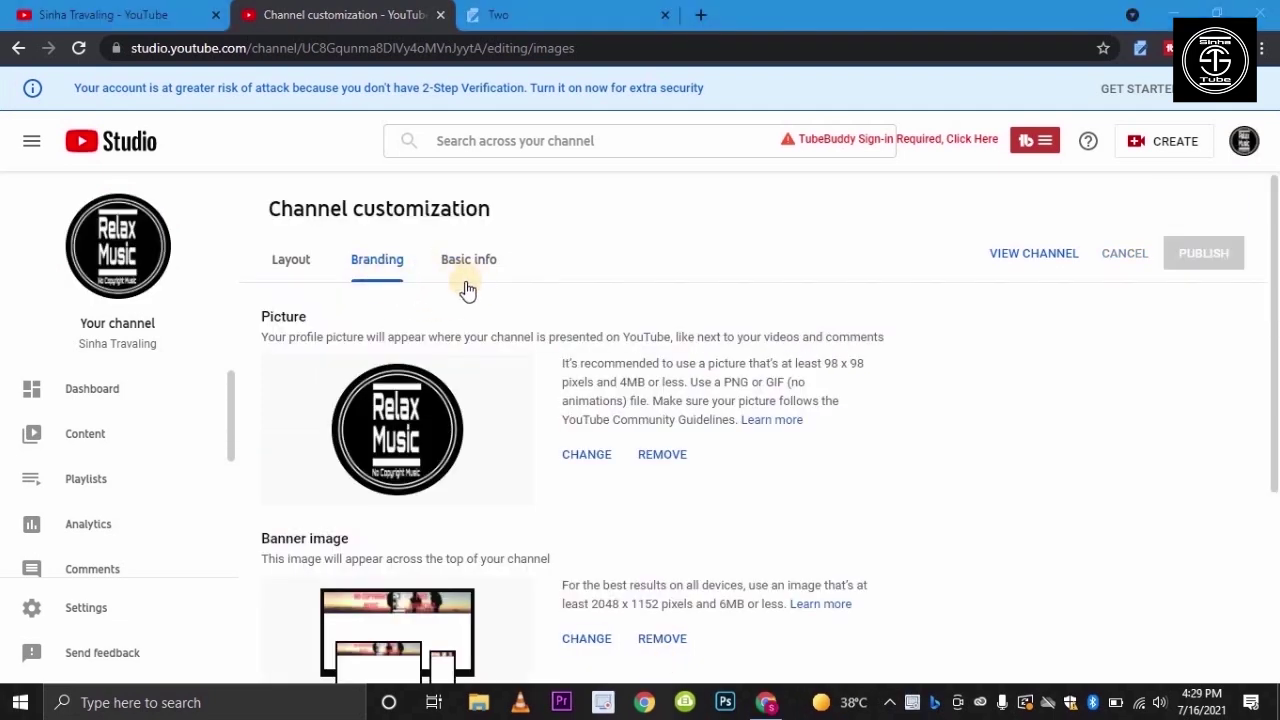
# Copy the selected welcome text from the note Two into the channel description in the Basic info section.
pyautogui.click(486, 262)
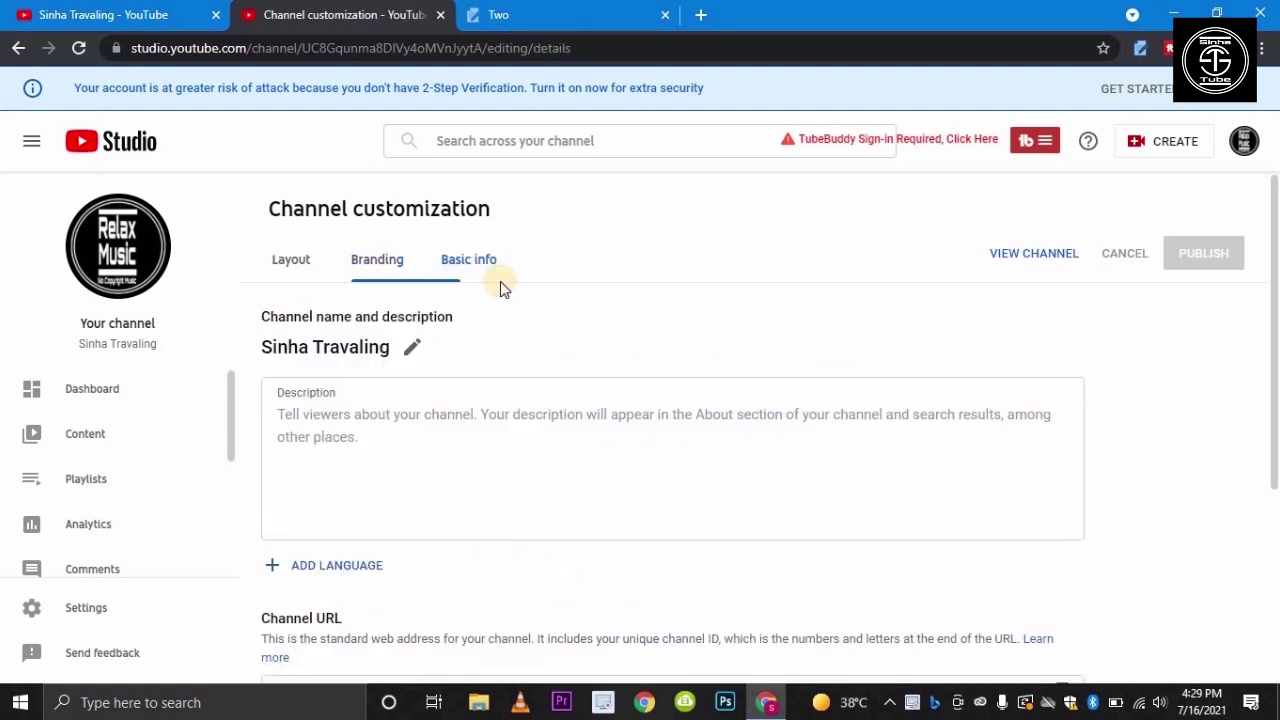
pyautogui.click(300, 416)
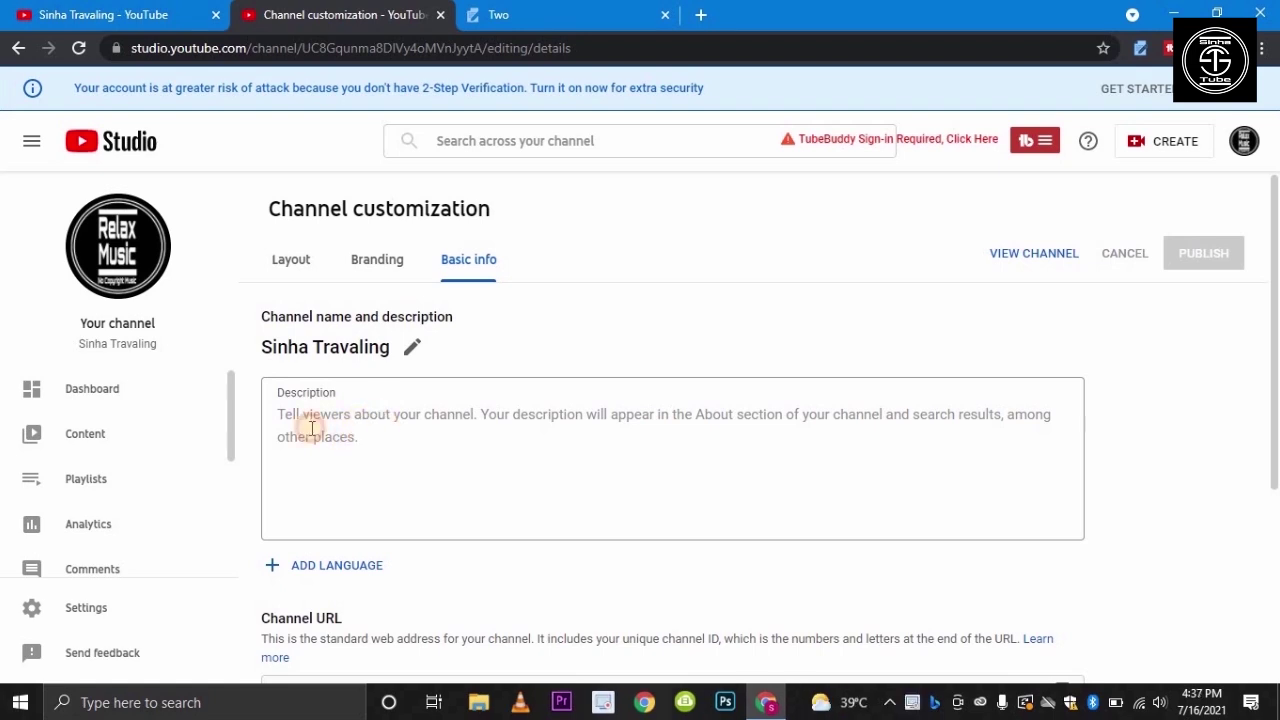
pyautogui.click(300, 423)
pyautogui.click(498, 14)
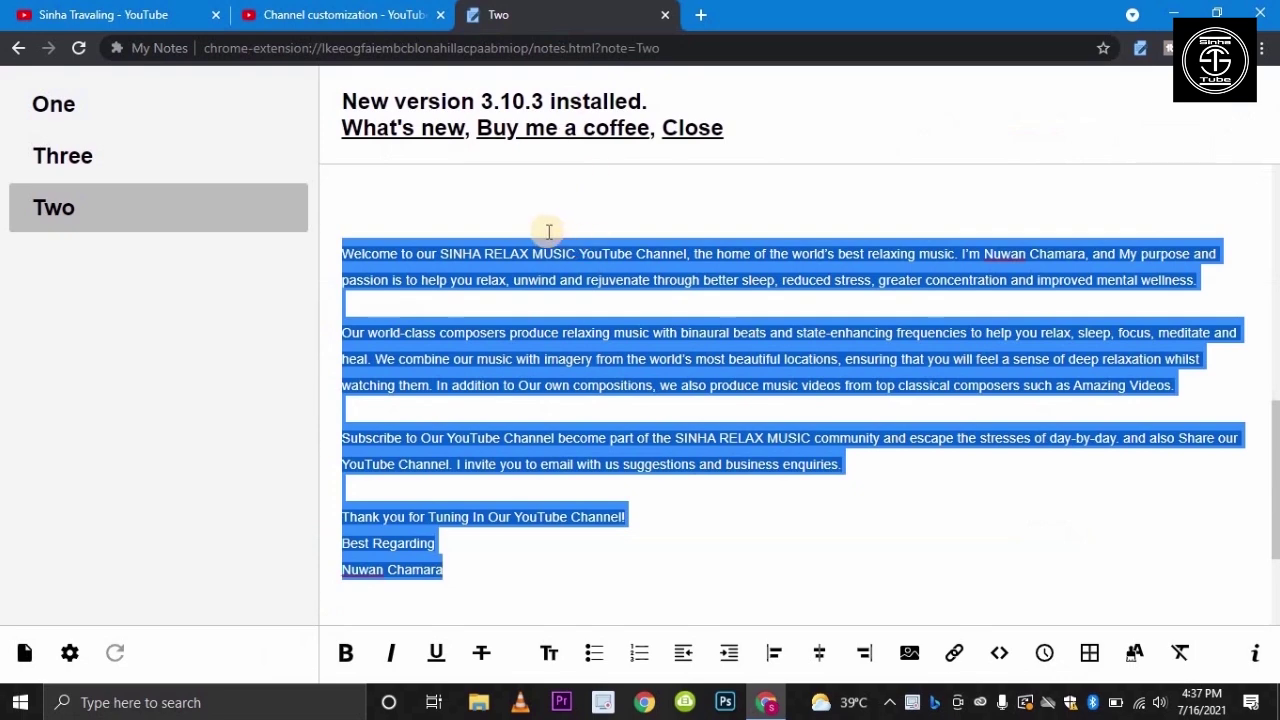
pyautogui.rightClick(463, 278)
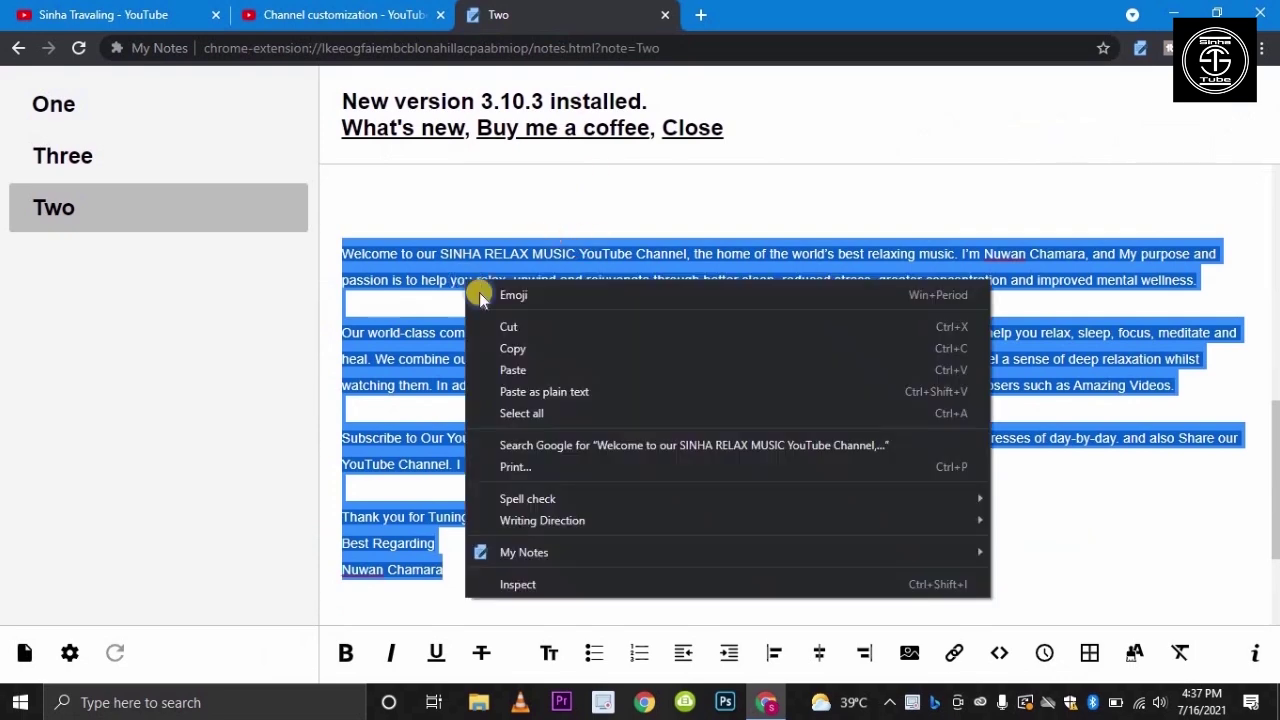
pyautogui.click(518, 348)
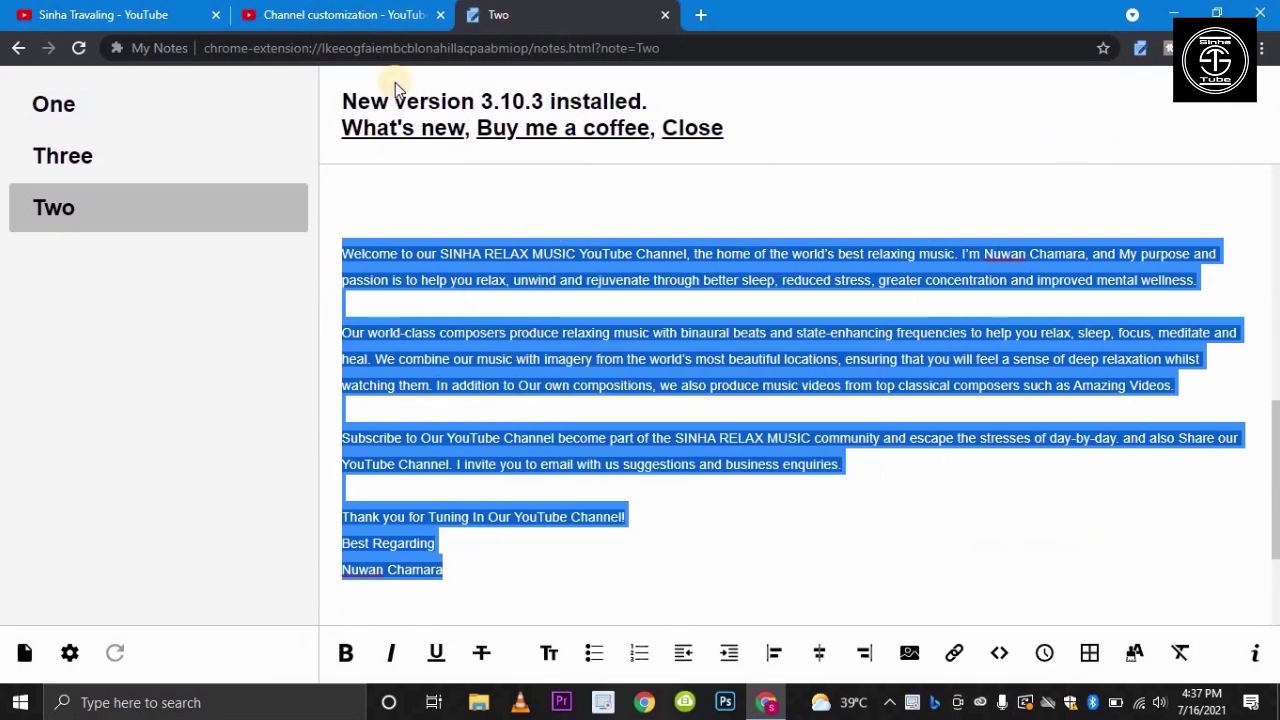
pyautogui.click(300, 14)
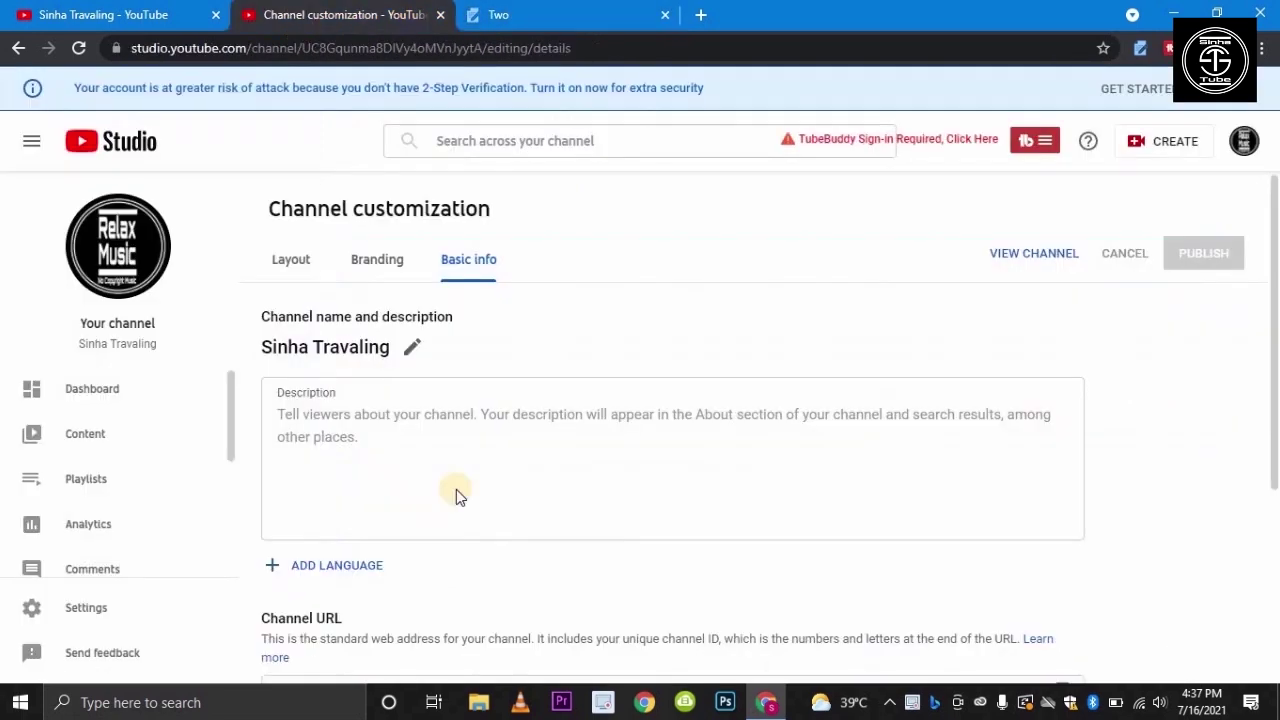
pyautogui.rightClick(325, 427)
pyautogui.click(374, 276)
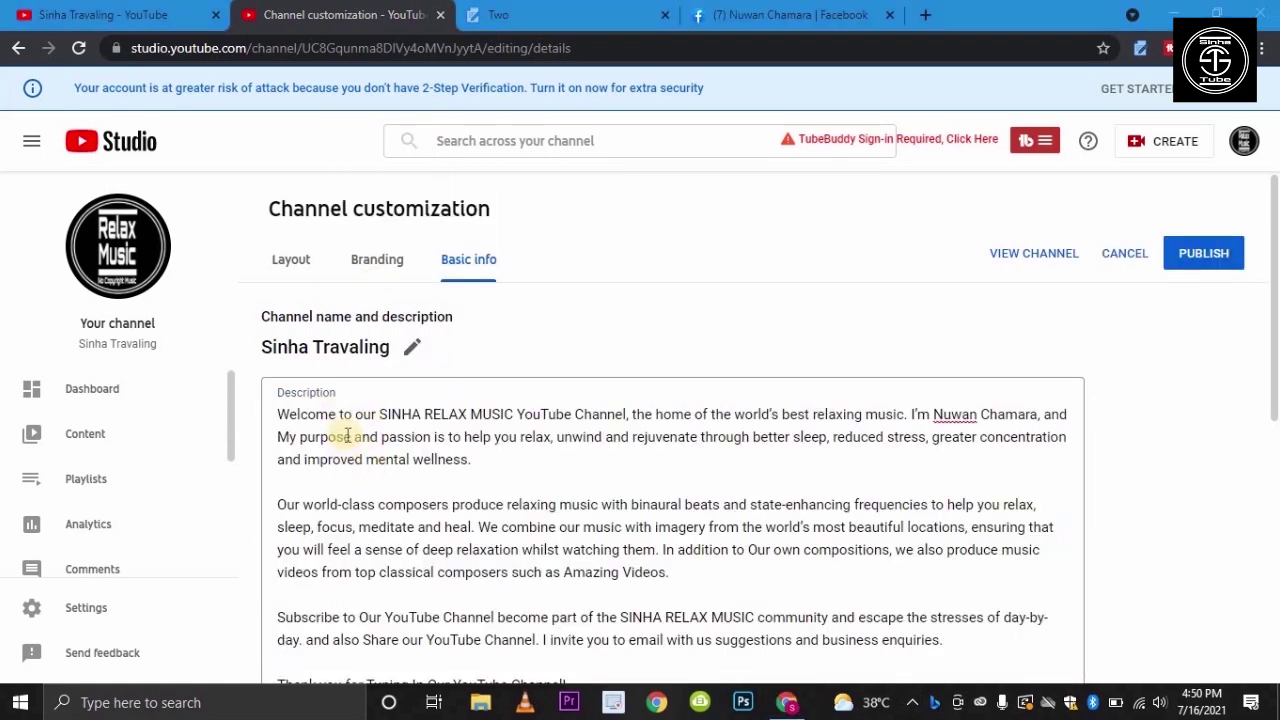
# Add a new channel link with the title Facebook.
pyautogui.scroll(-1, 376, 468)
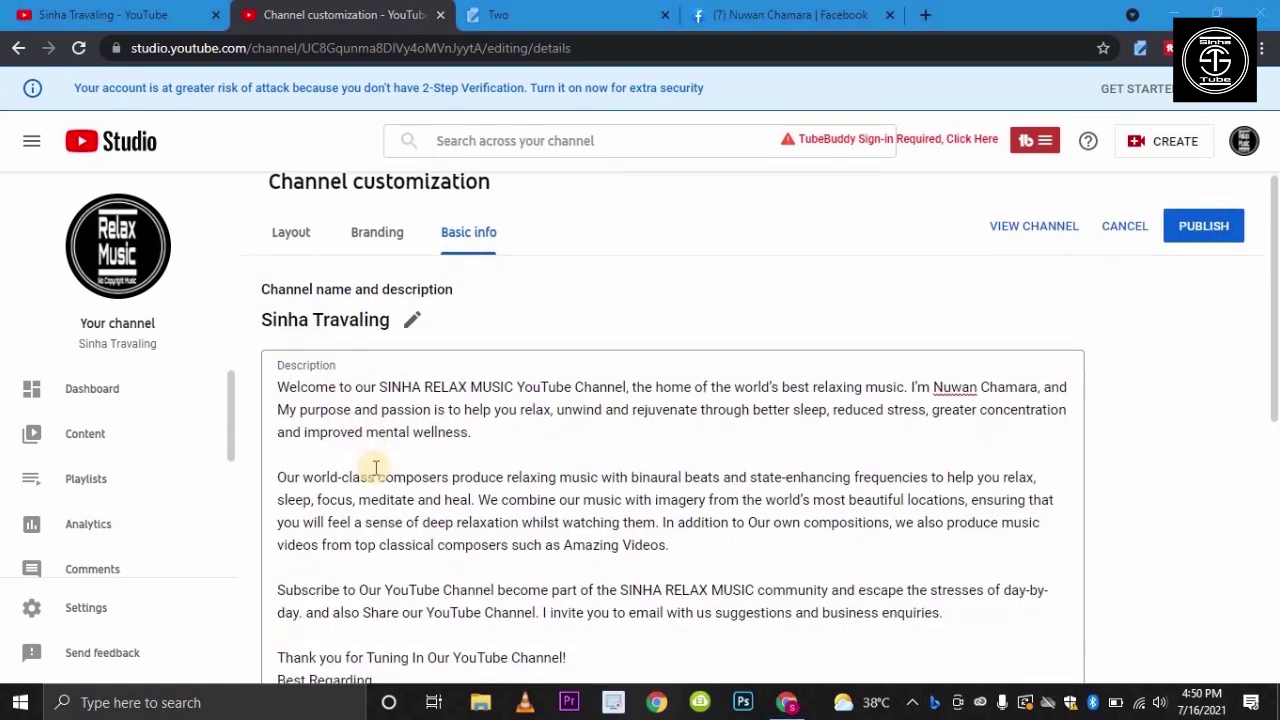
pyautogui.scroll(-5, 376, 470)
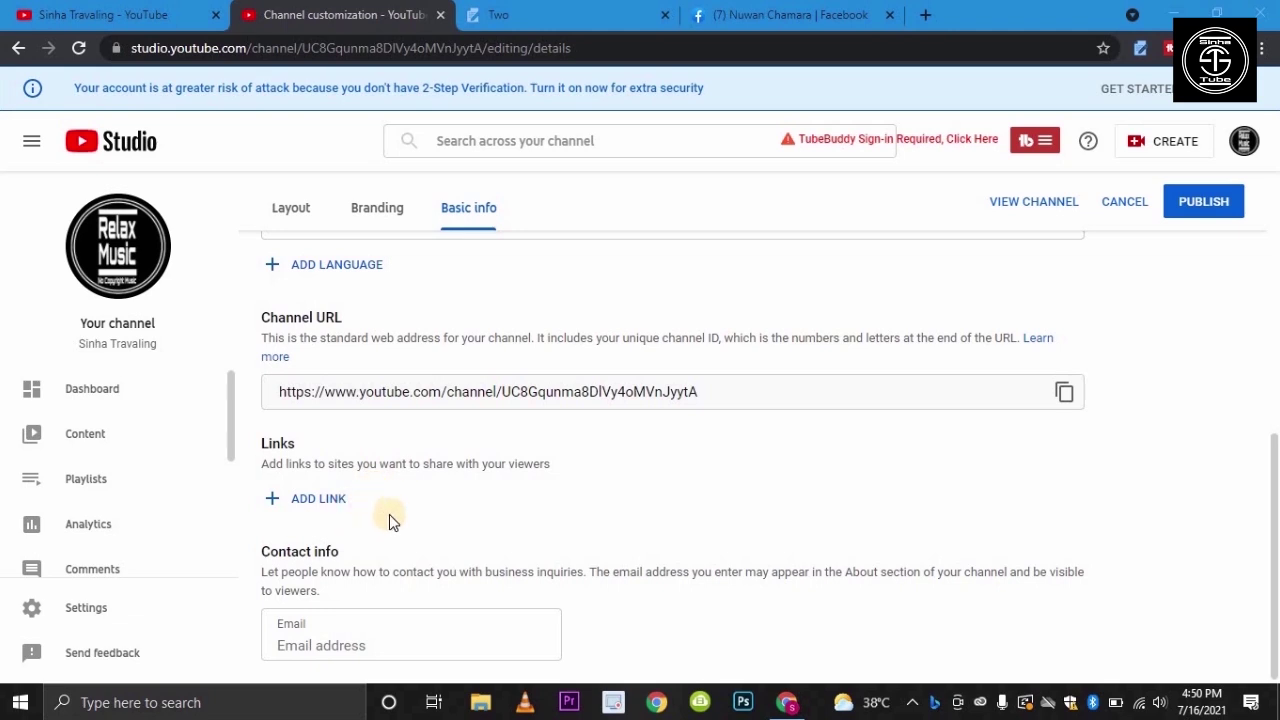
pyautogui.click(316, 506)
pyautogui.write('F')
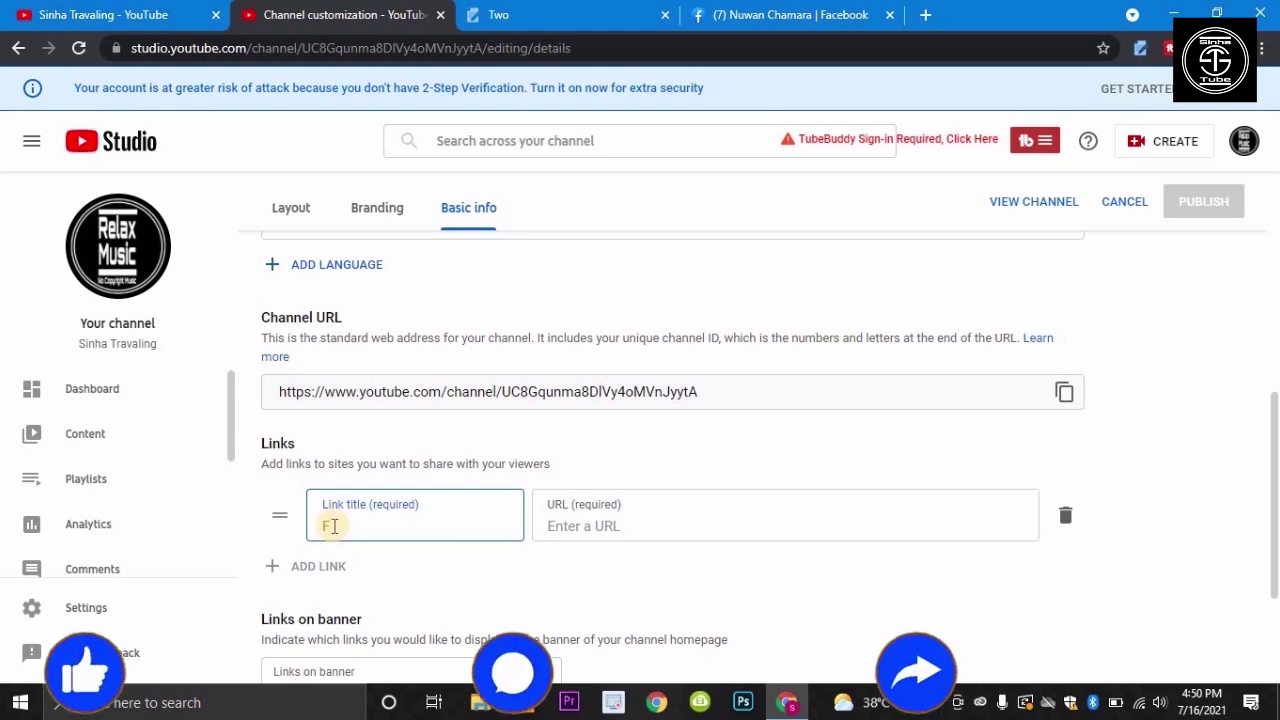
pyautogui.write('ace')
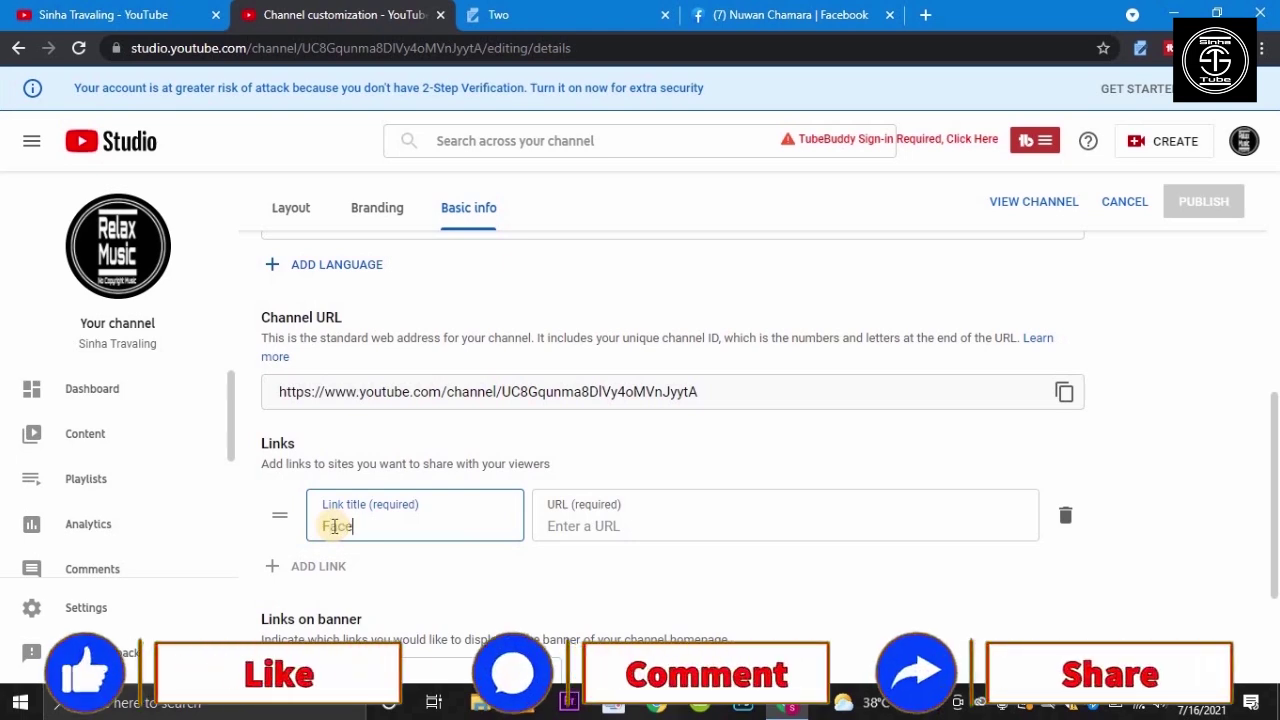
pyautogui.write('book')
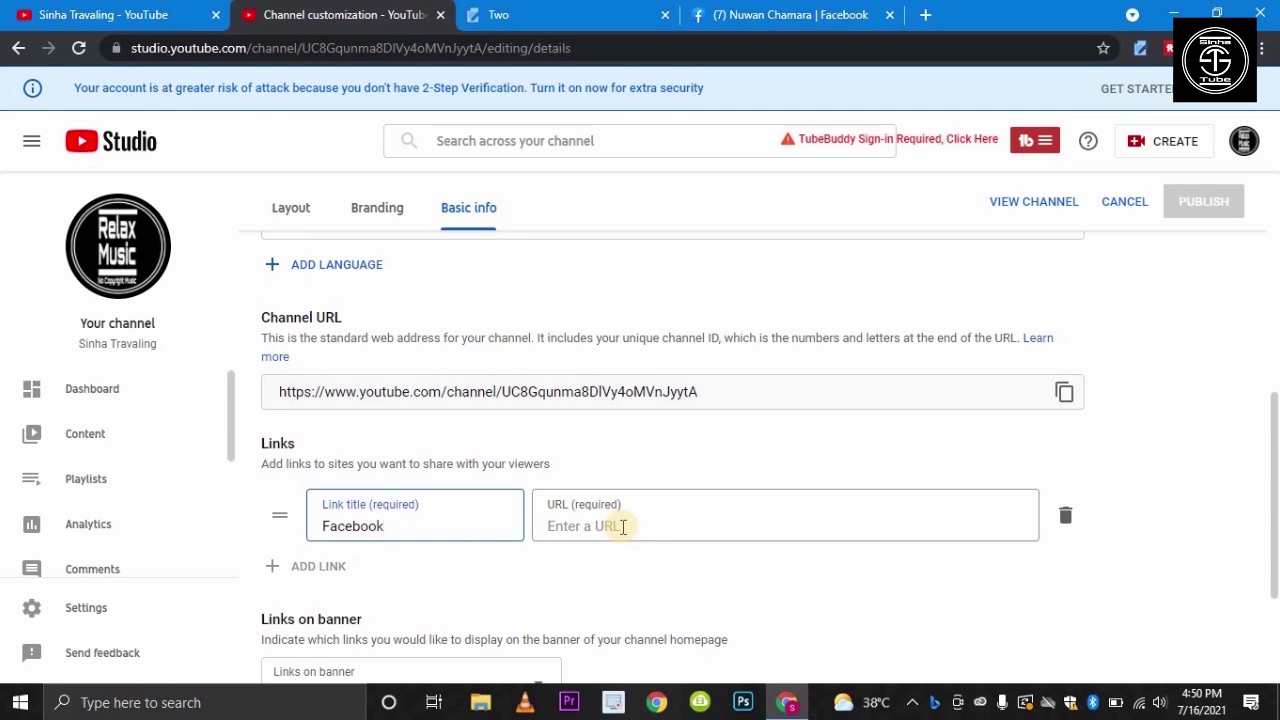
# Copy the address of the open Facebook profile page into the URL of the Facebook link.
pyautogui.click(757, 12)
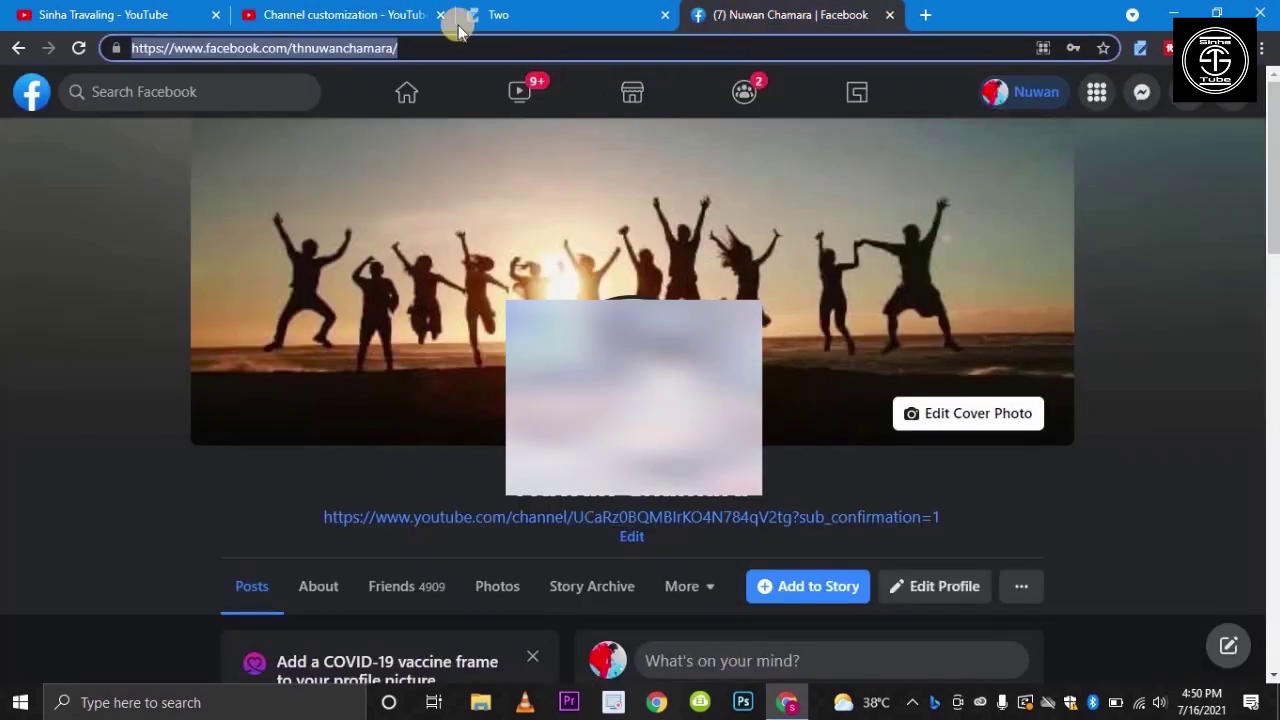
pyautogui.rightClick(366, 47)
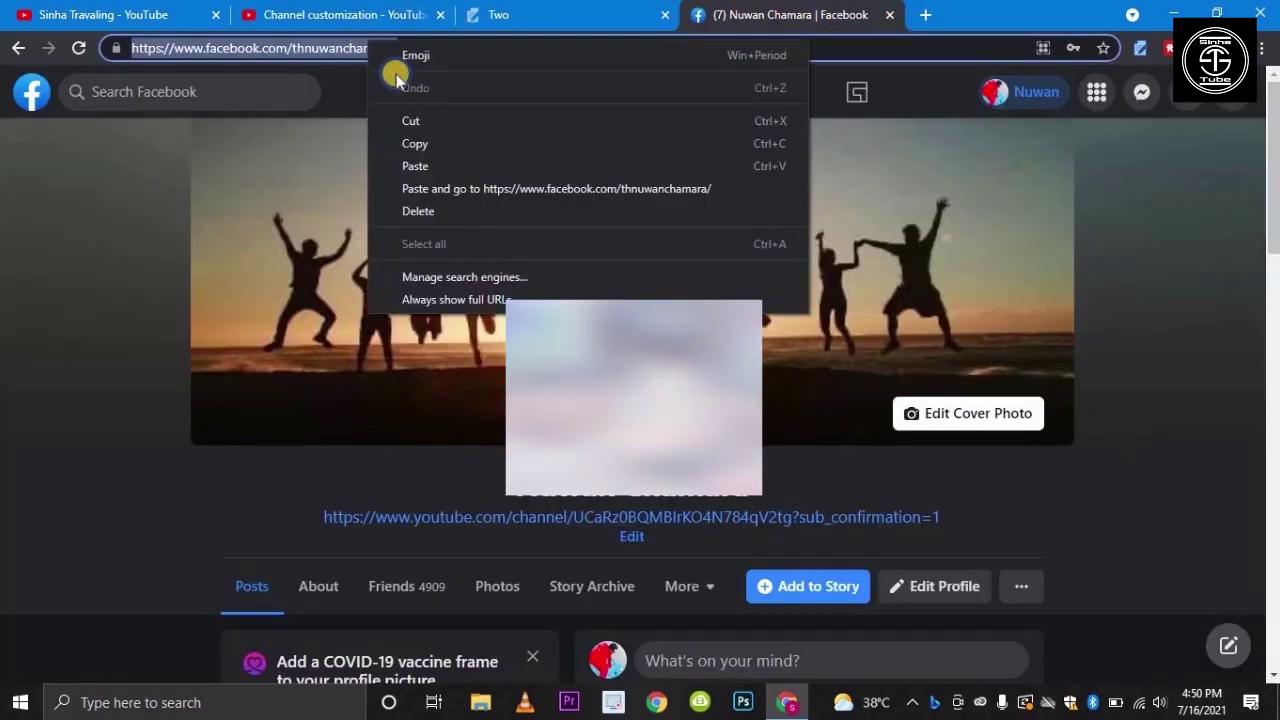
pyautogui.click(416, 147)
pyautogui.click(340, 14)
pyautogui.rightClick(565, 520)
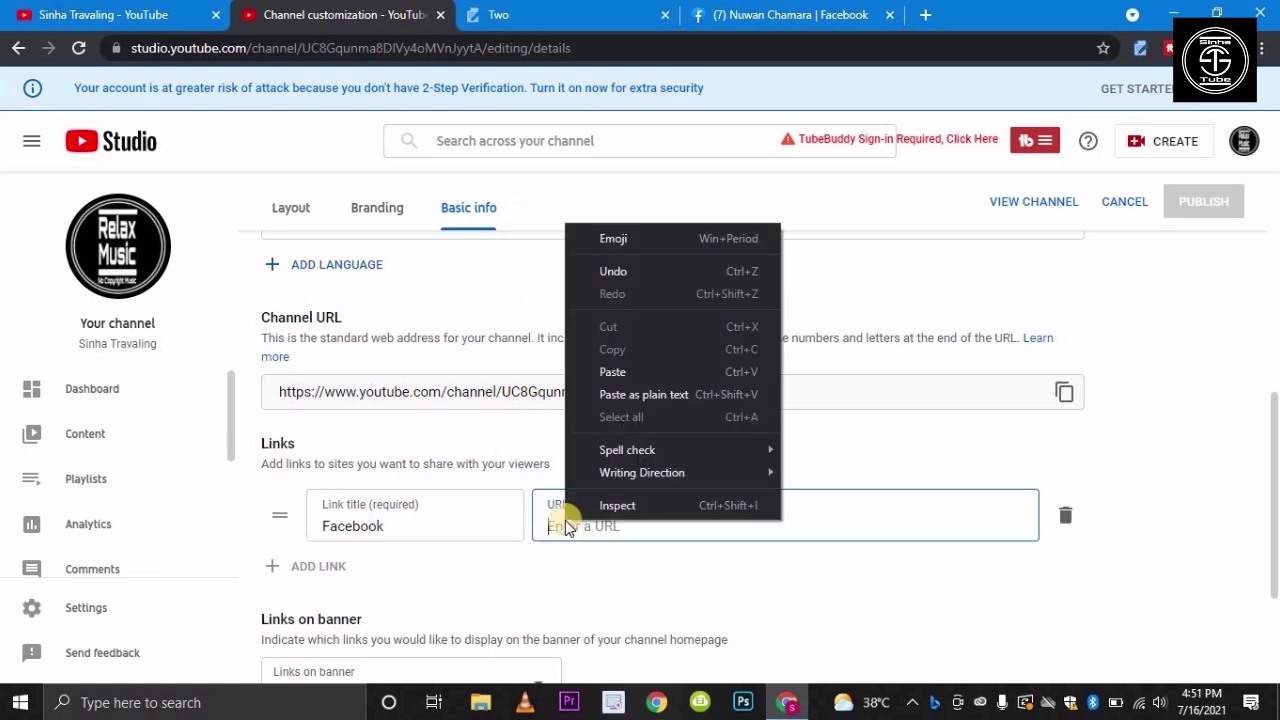
pyautogui.click(632, 372)
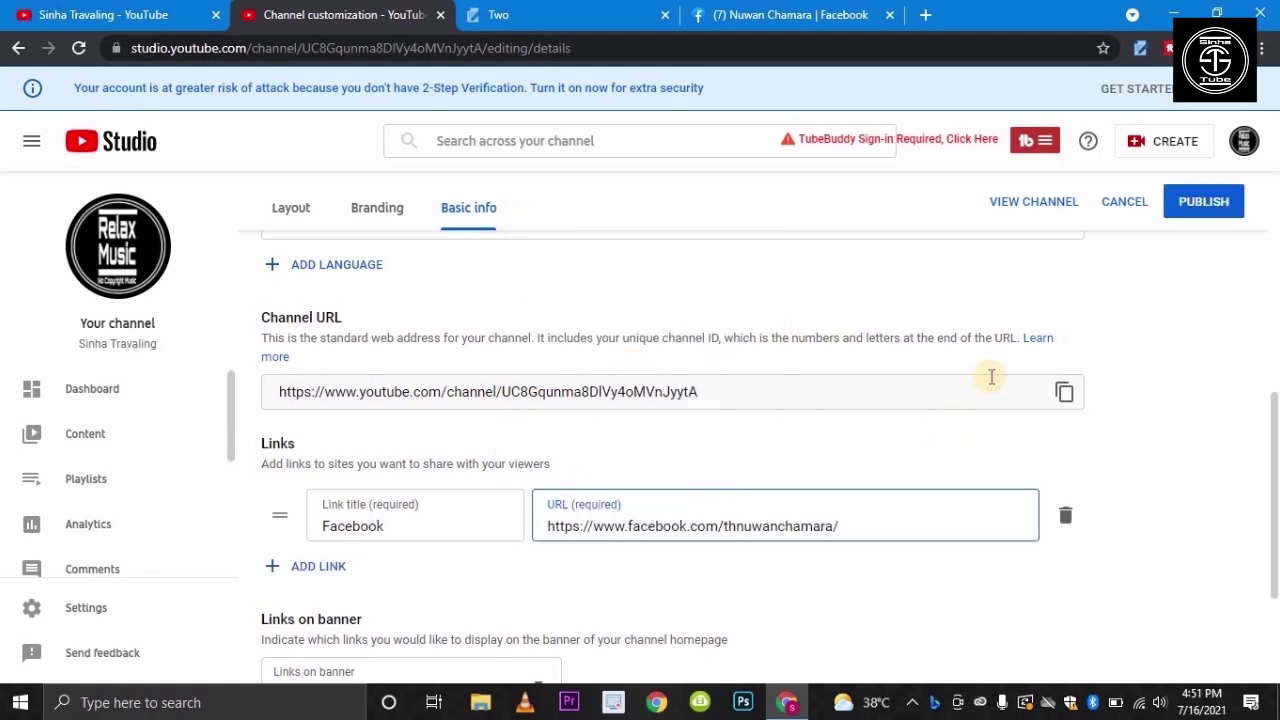
# Publish the channel customization changes and view the channel page.
pyautogui.scroll(-2, 603, 533)
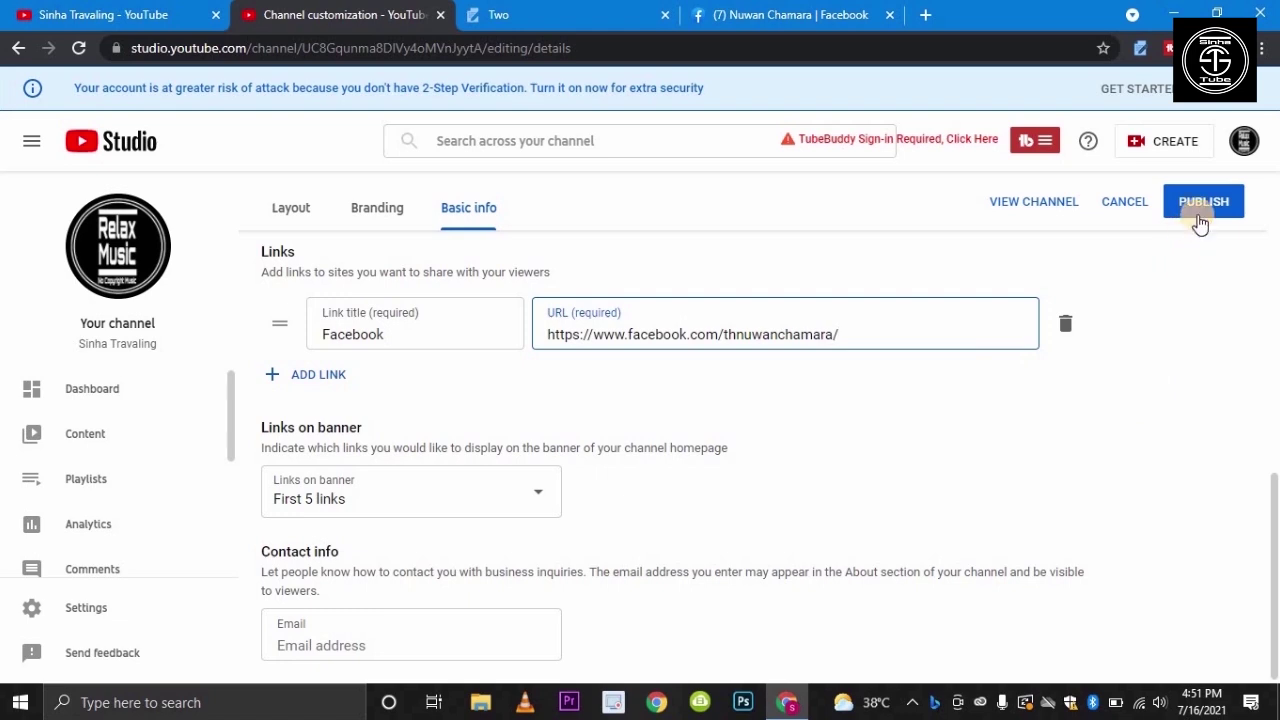
pyautogui.click(1223, 199)
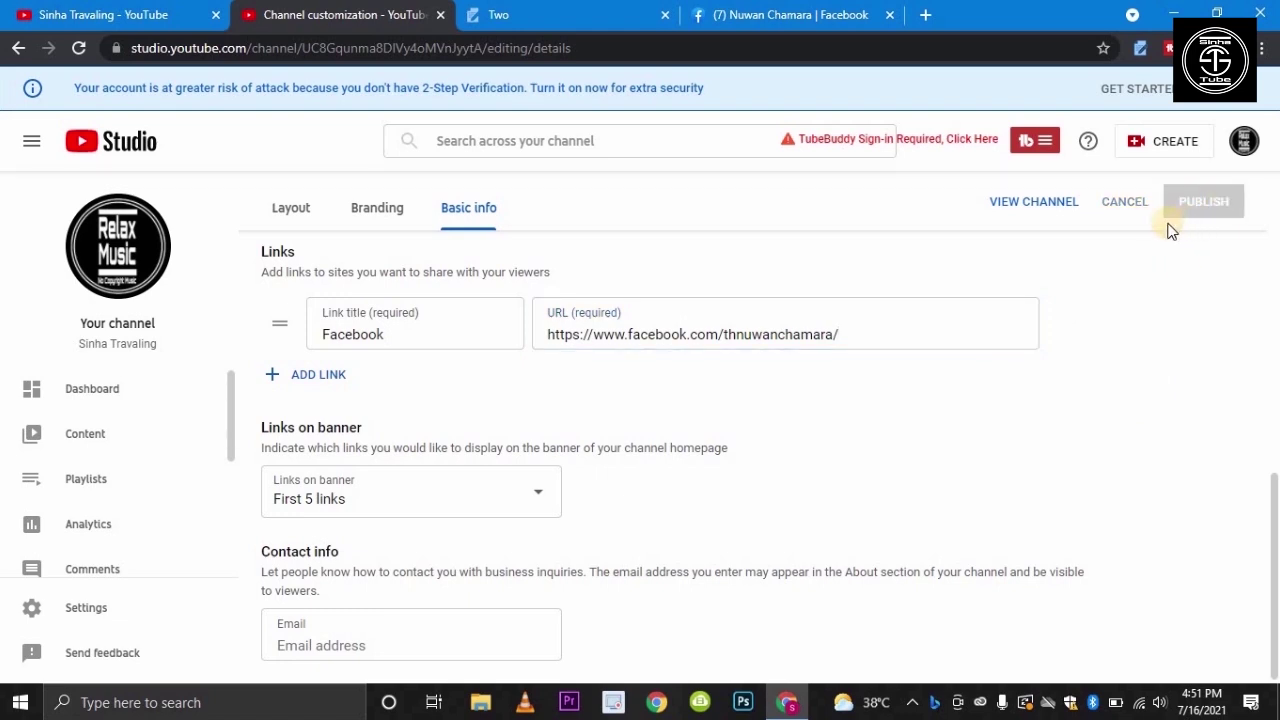
pyautogui.click(1008, 201)
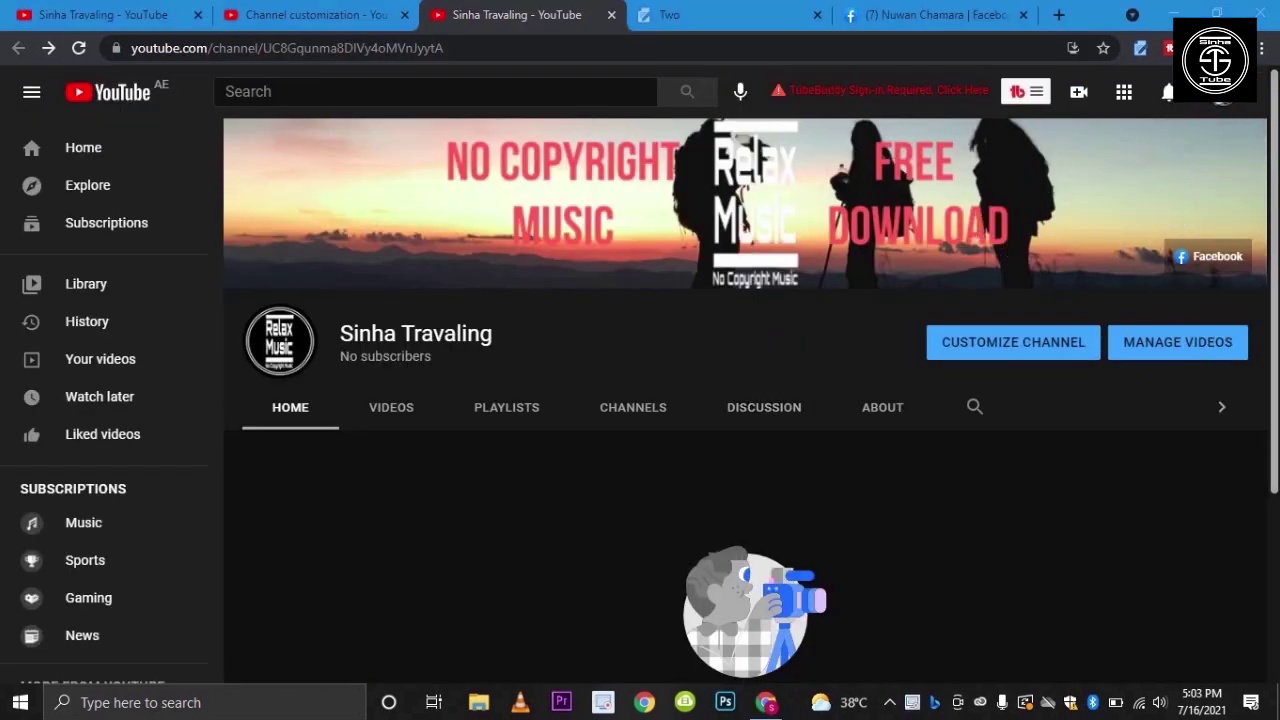
# Go to the channel's Monetization page in YouTube Studio and request a notification when the channel becomes eligible.
pyautogui.click(1224, 96)
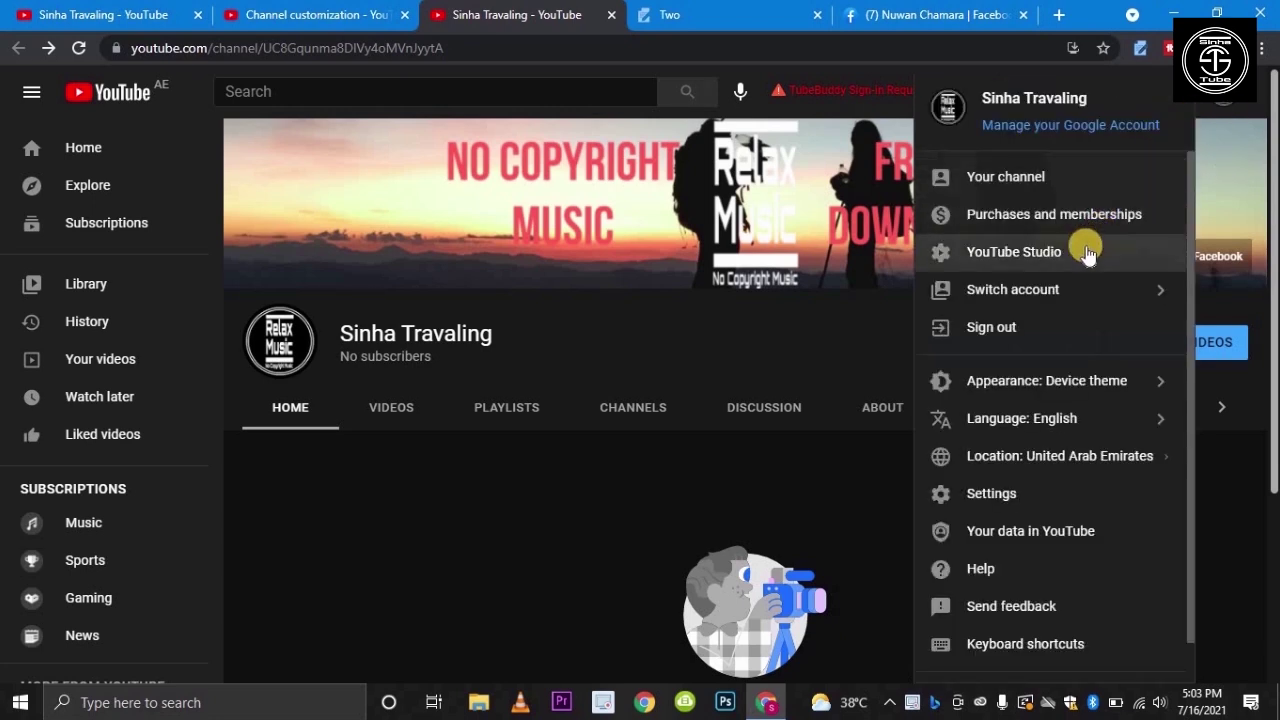
pyautogui.click(1028, 264)
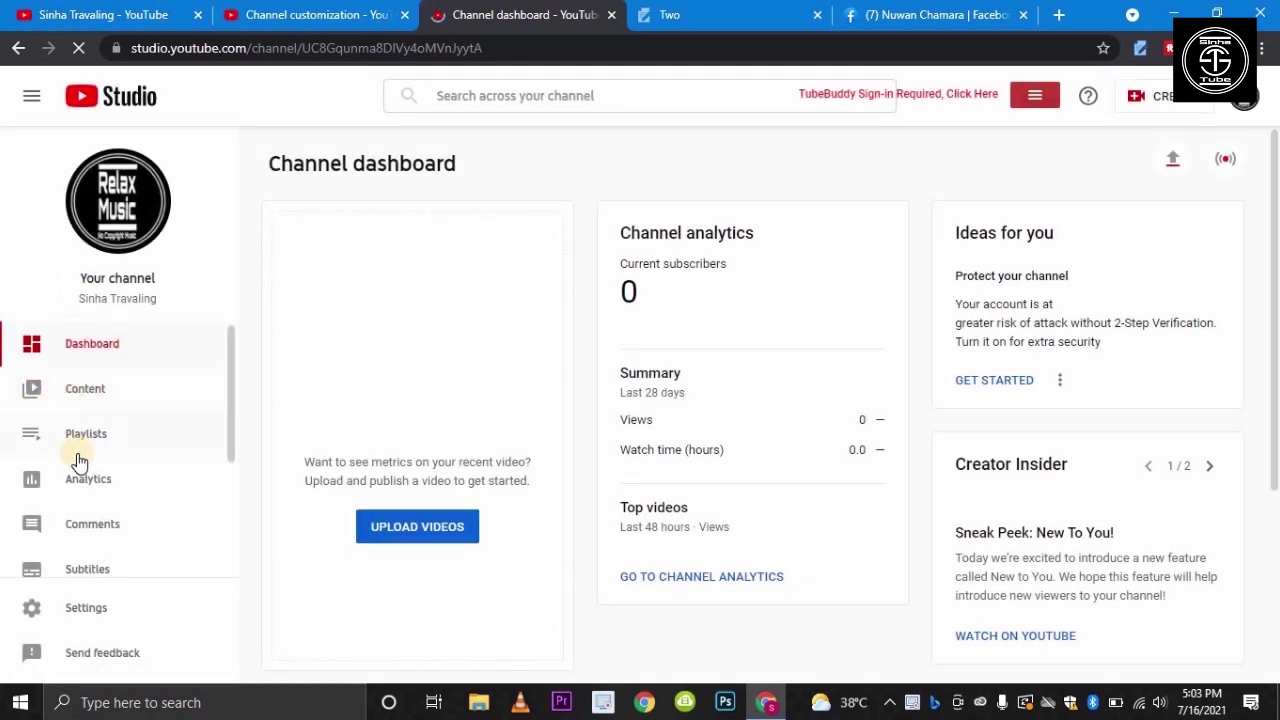
pyautogui.scroll(-3, 84, 482)
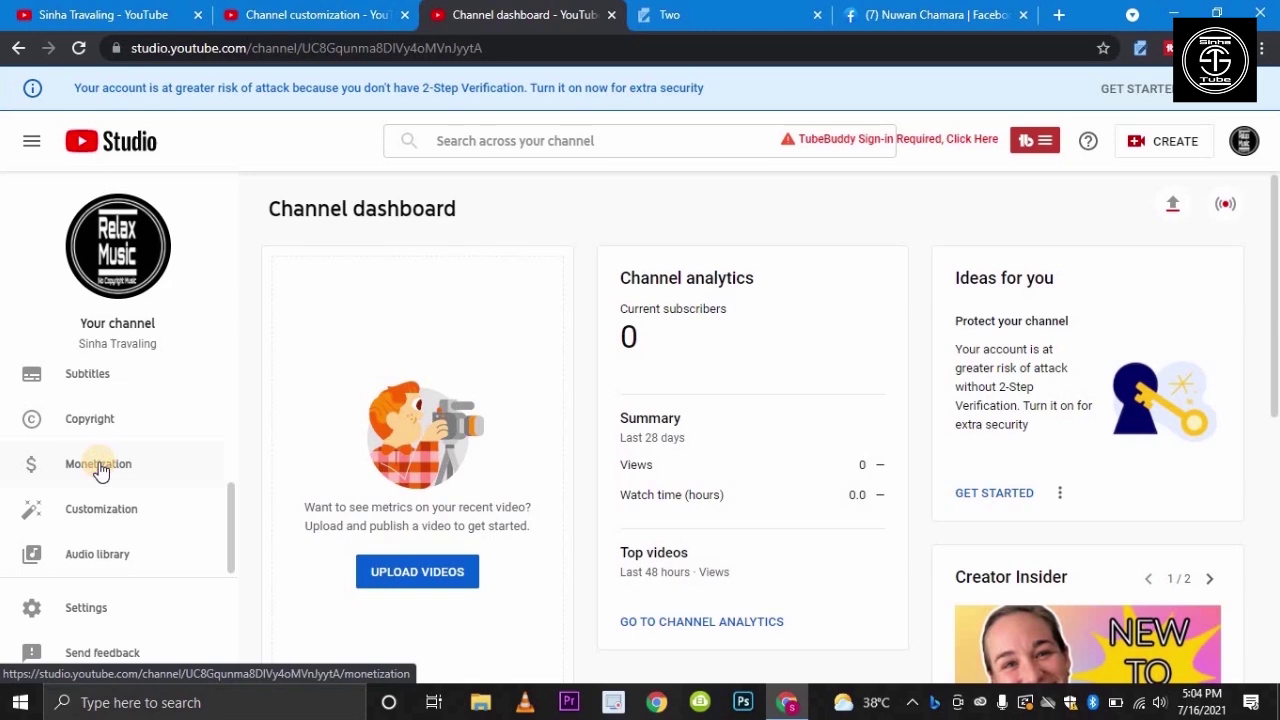
pyautogui.click(100, 468)
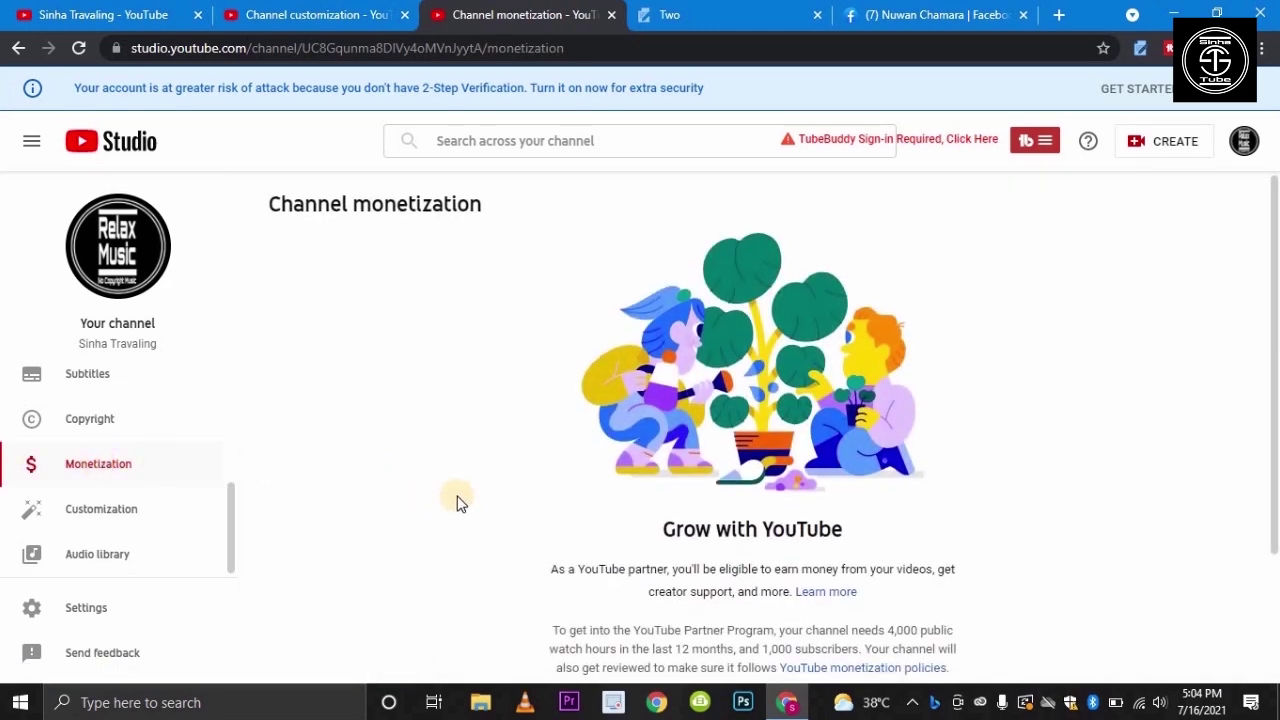
pyautogui.scroll(-3, 456, 503)
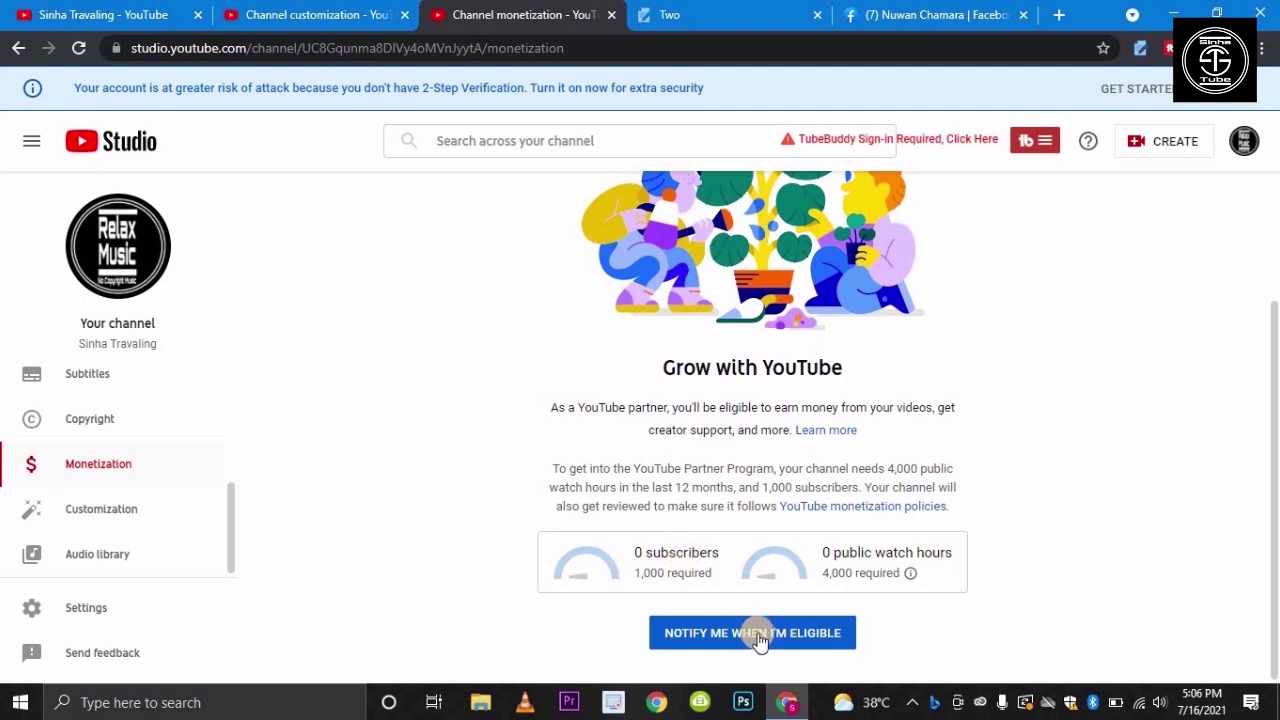
pyautogui.click(751, 637)
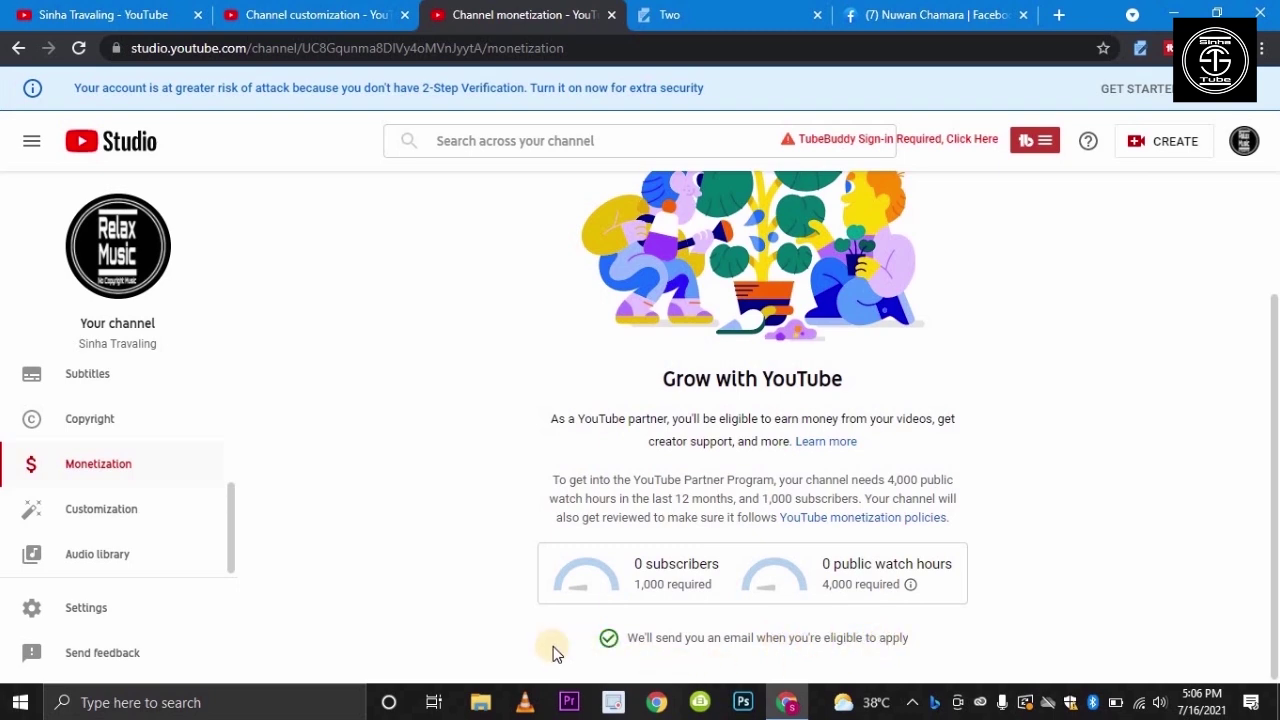
# Add the keywords "Relaxing music" and "Sinha relax" to the basic info of the channel settings.
pyautogui.click(86, 610)
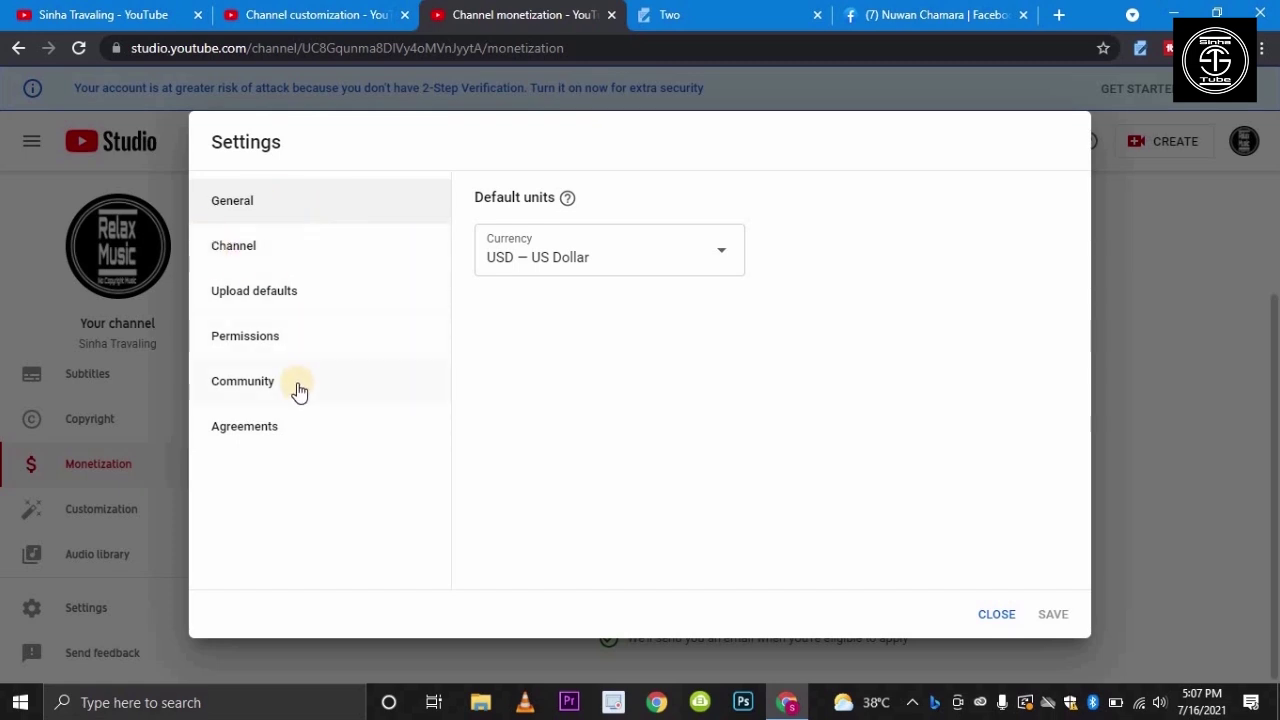
pyautogui.click(293, 252)
pyautogui.click(660, 422)
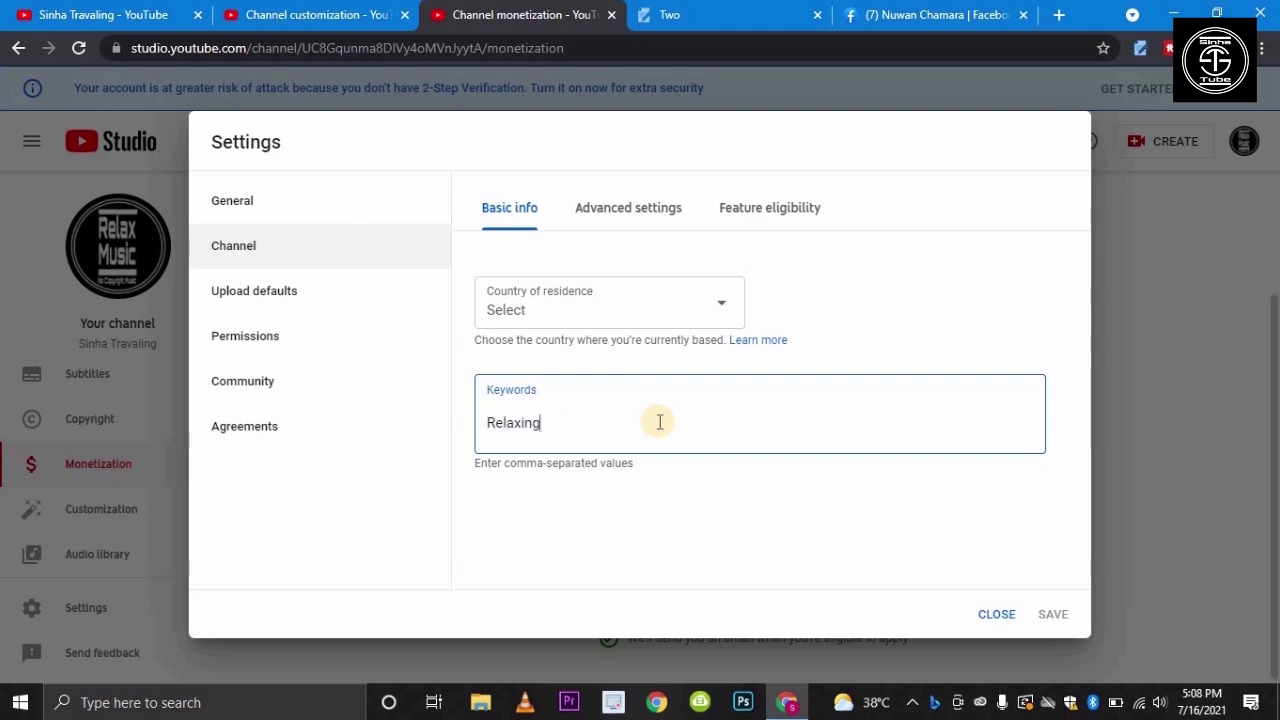
pyautogui.write('Relaxing music')
pyautogui.press('Return')
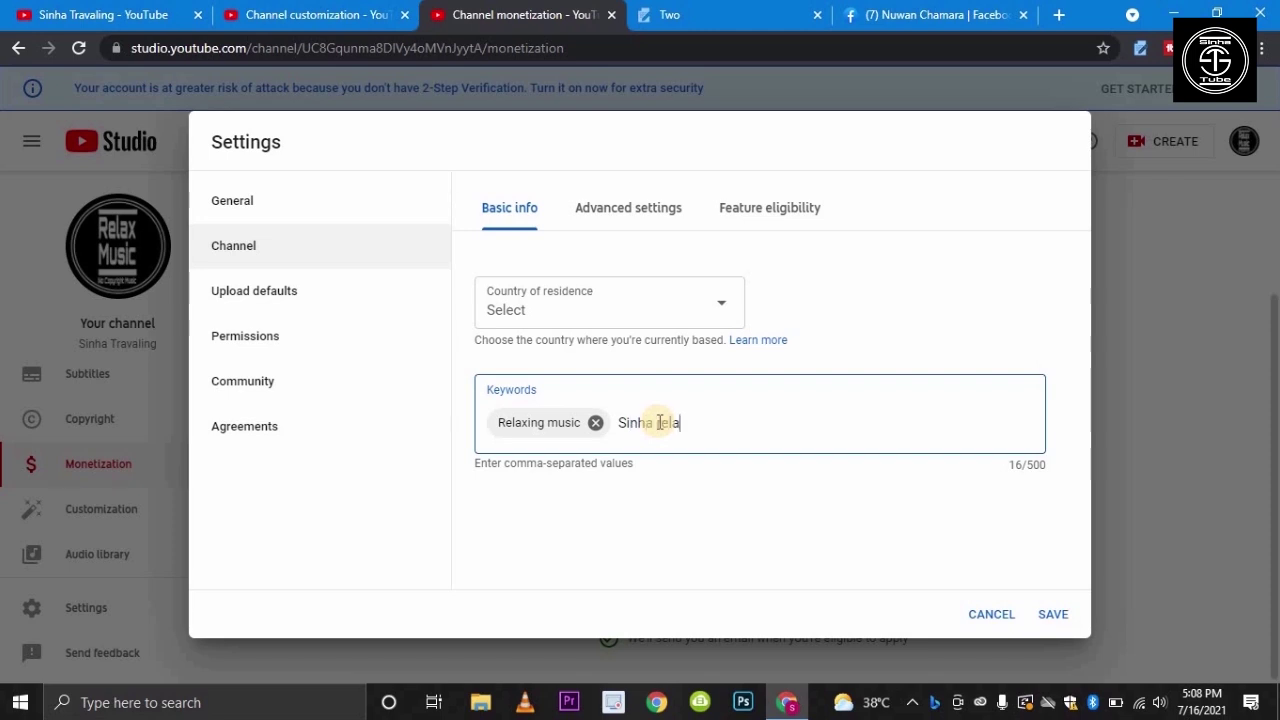
pyautogui.write('Sinha relax')
pyautogui.press('Return')
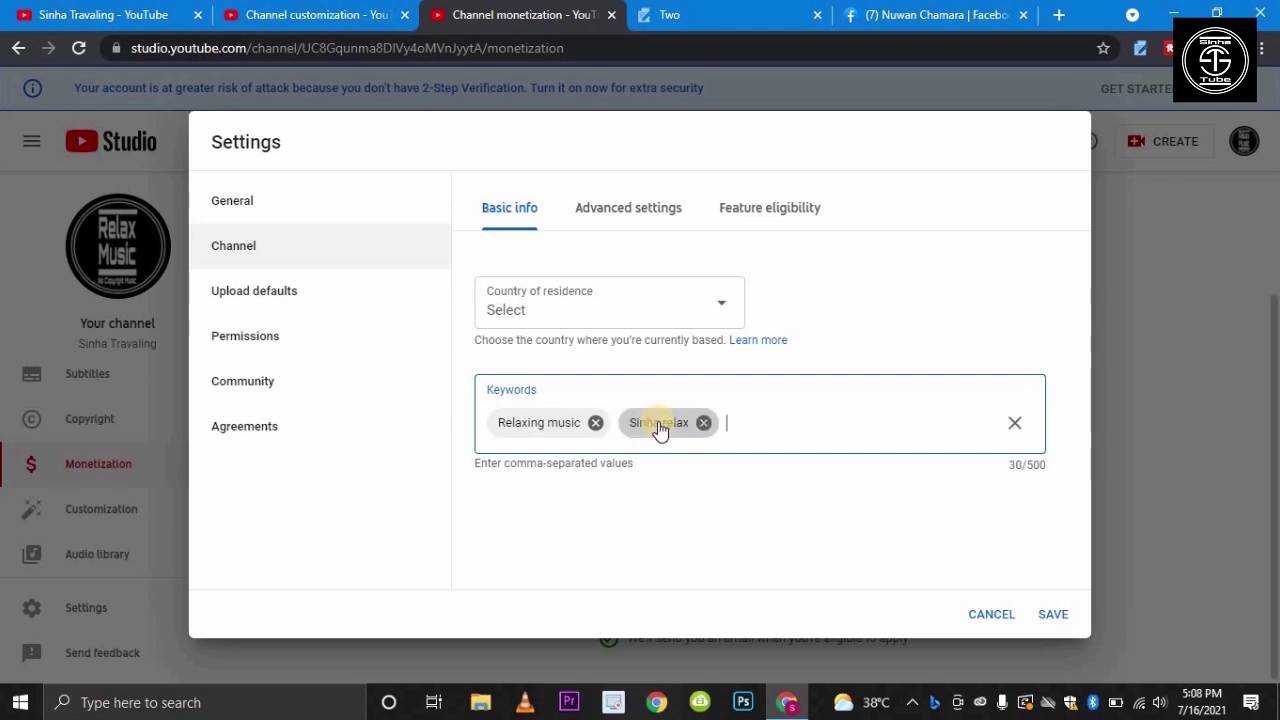
# Set the channel's audience to not made for kids in the advanced settings and save the settings.
pyautogui.click(624, 216)
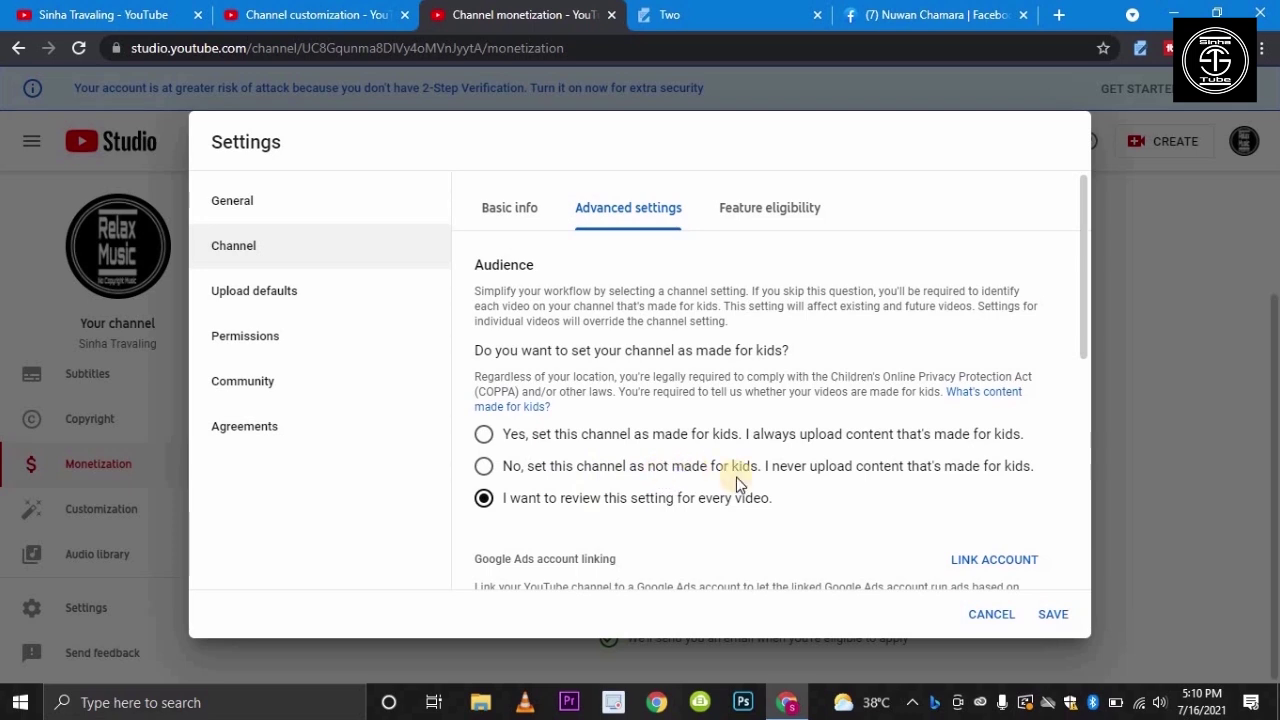
pyautogui.click(484, 467)
pyautogui.click(1056, 616)
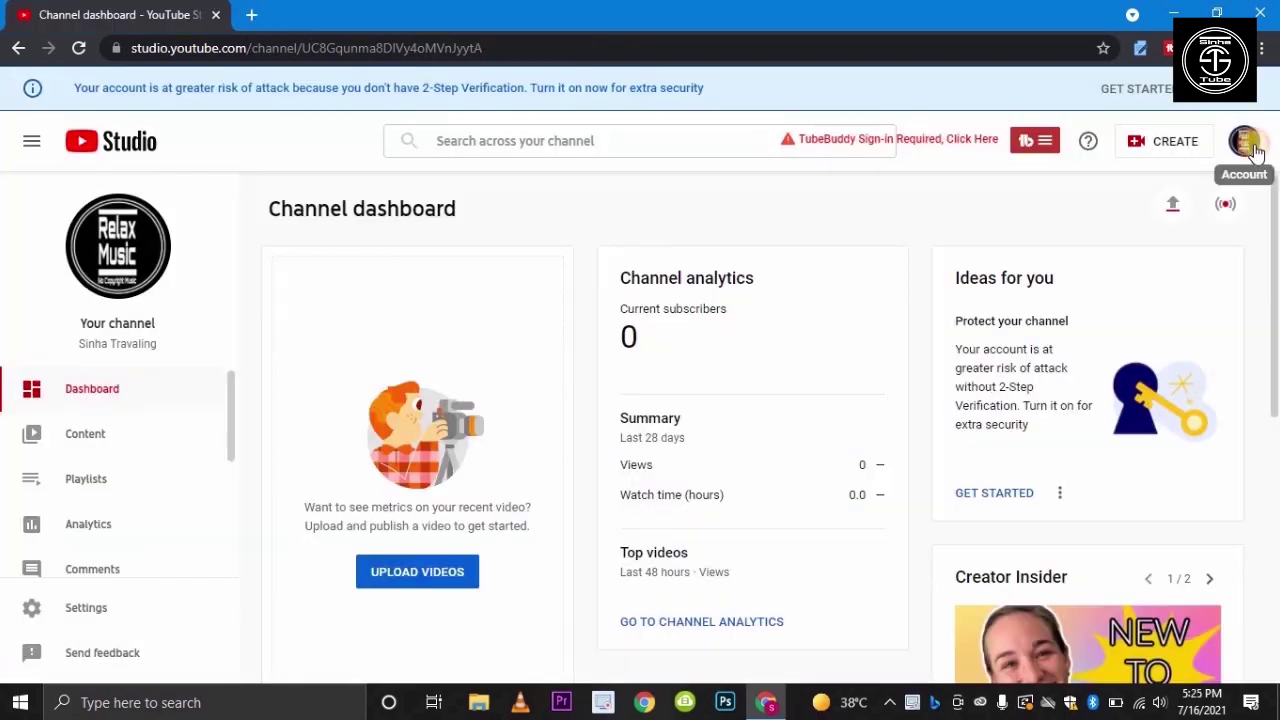
# Open your own channel page from the Studio dashboard.
pyautogui.click(1243, 141)
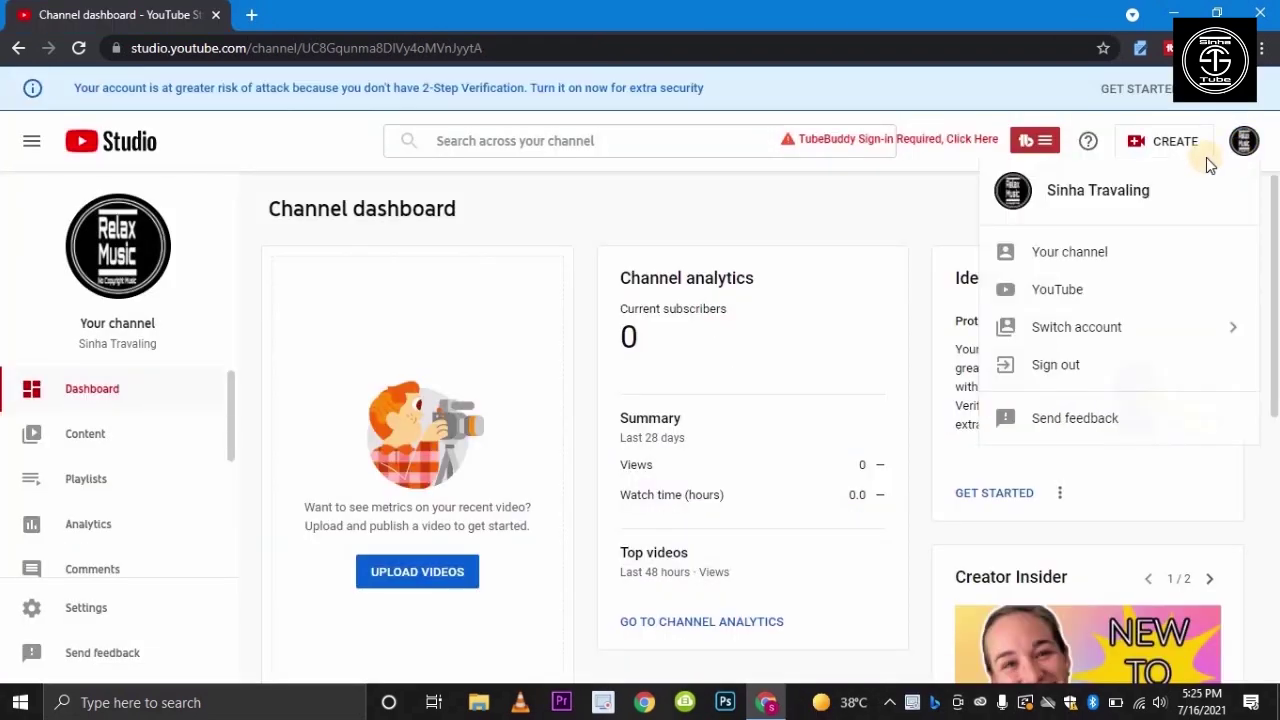
pyautogui.click(1090, 255)
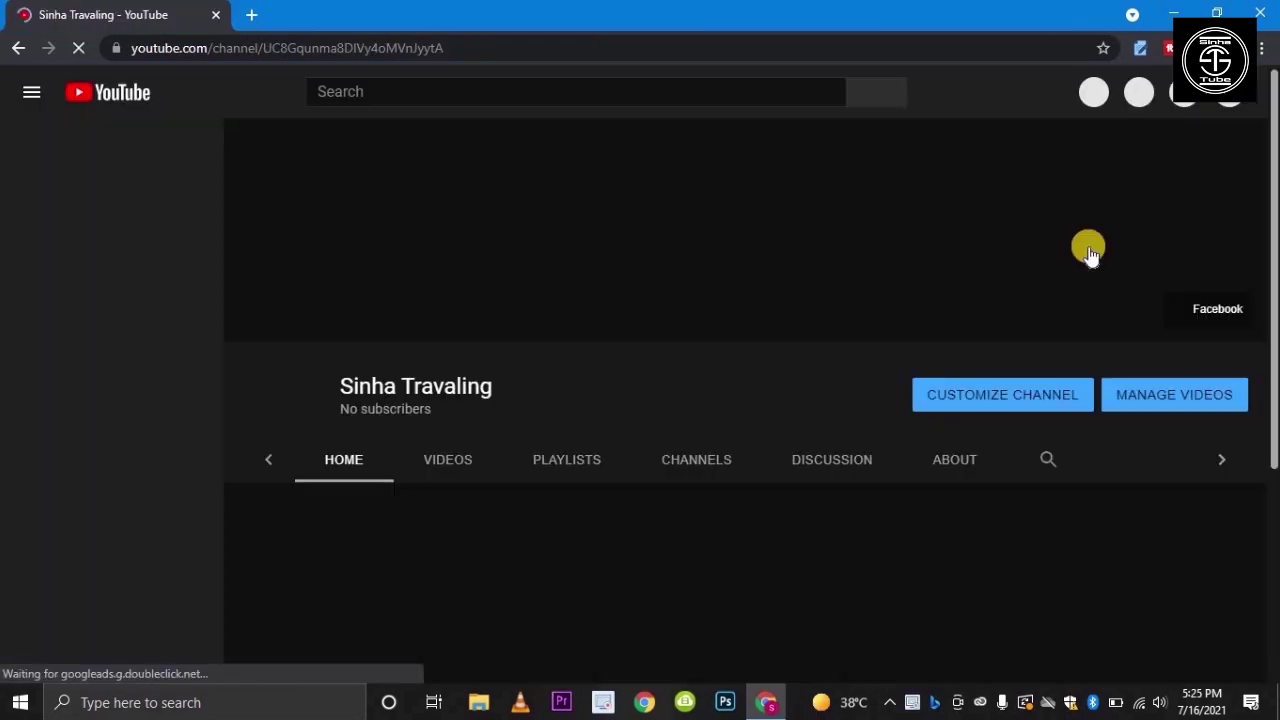